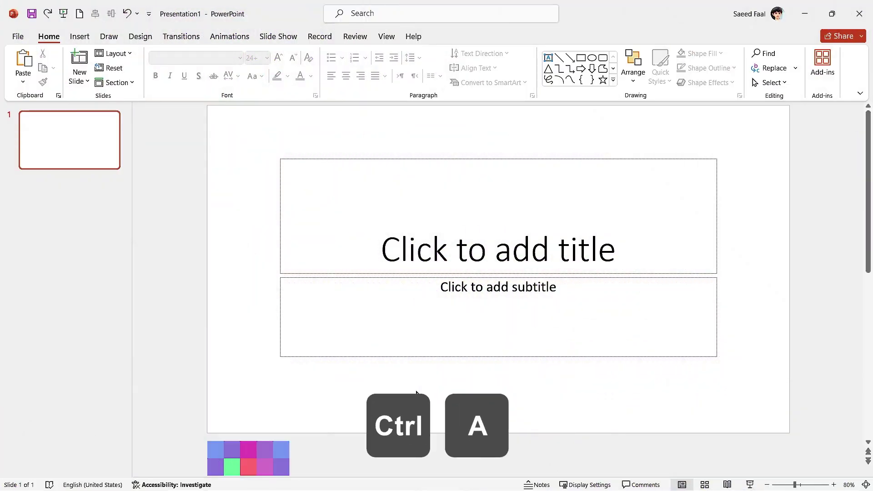
Select and delete the title and subtitle placeholders on slide 1
{"action": "key", "text": "ctrl+a"}
{"action": "key", "text": "Delete"}
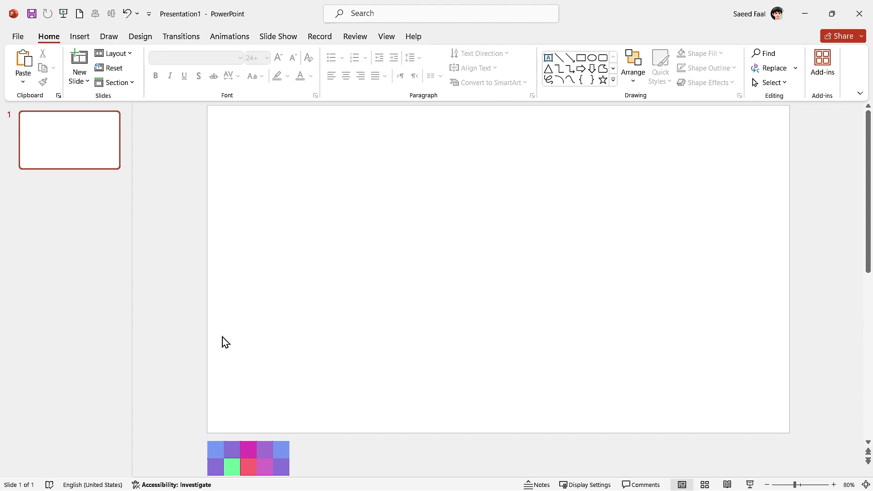
Give the slide background a gradient fill, removing the 83% stop and sampling blue and purple stops
{"action": "right_click", "coordinate": [364, 225]}
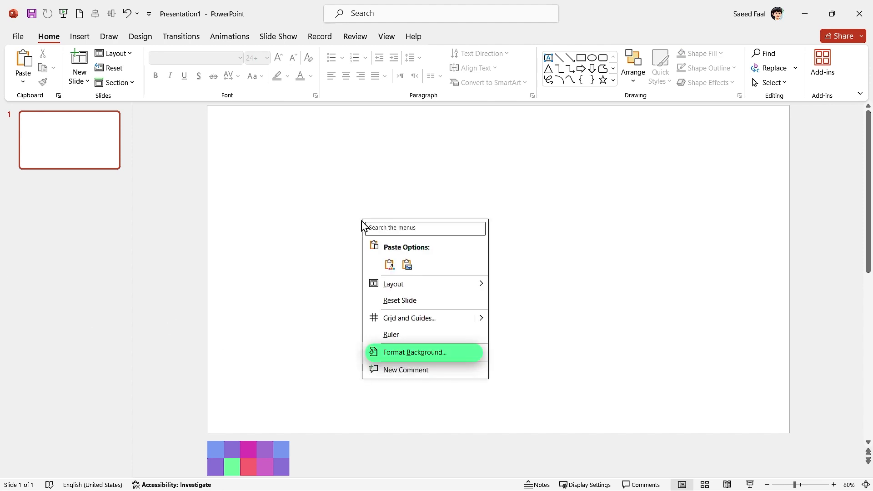
{"action": "left_click", "coordinate": [399, 354]}
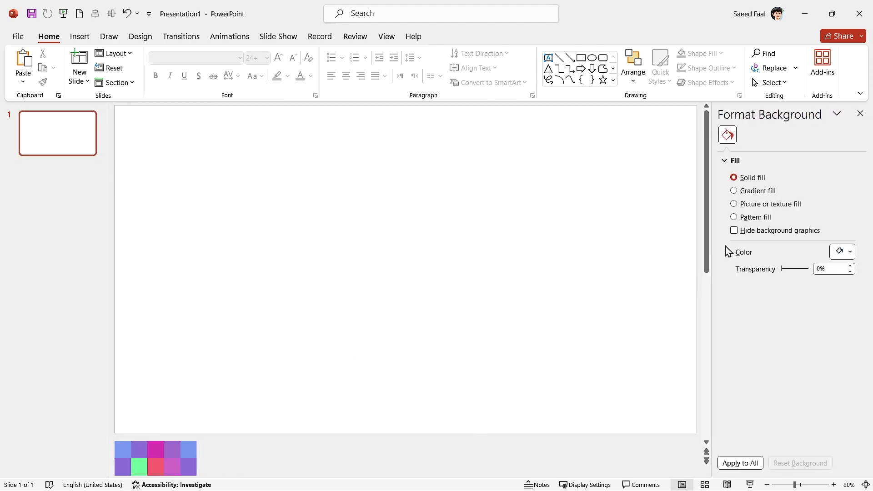
{"action": "left_click", "coordinate": [734, 190]}
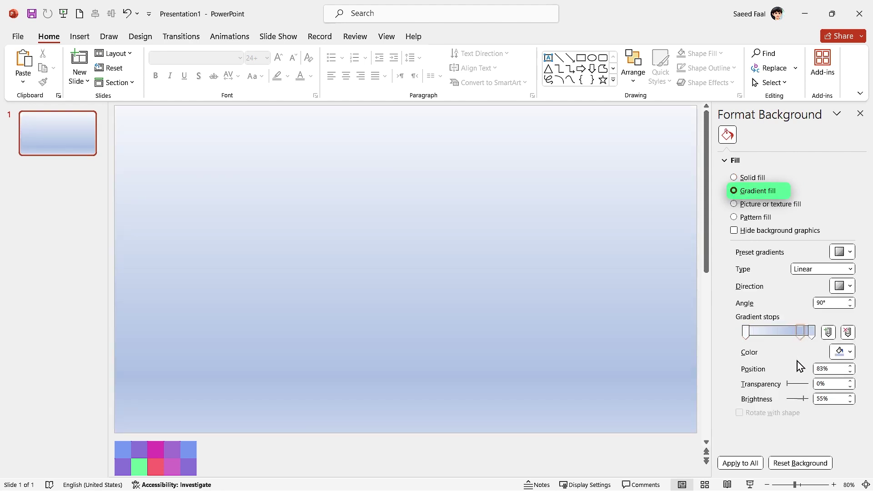
{"action": "left_click_drag", "start_coordinate": [801, 366], "coordinate": [799, 364]}
{"action": "left_click", "coordinate": [842, 352]}
{"action": "left_click", "coordinate": [785, 340]}
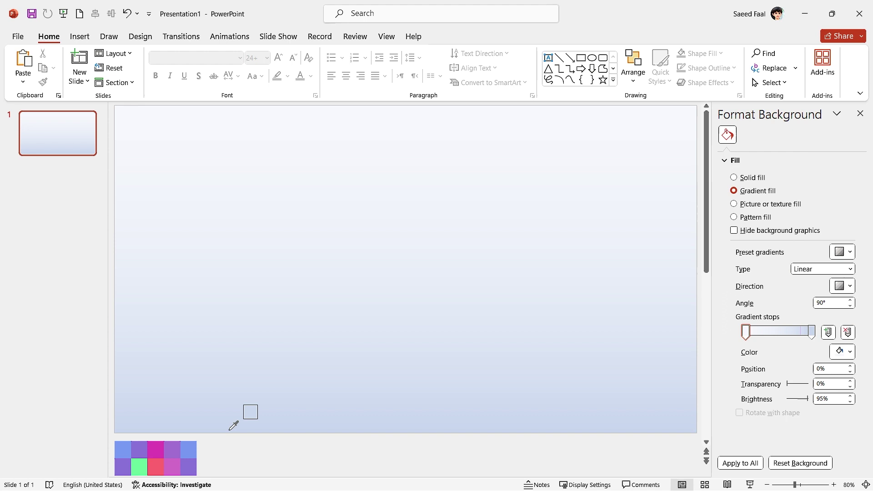
{"action": "left_click", "coordinate": [132, 444]}
{"action": "left_click", "coordinate": [812, 332]}
{"action": "left_click", "coordinate": [842, 352]}
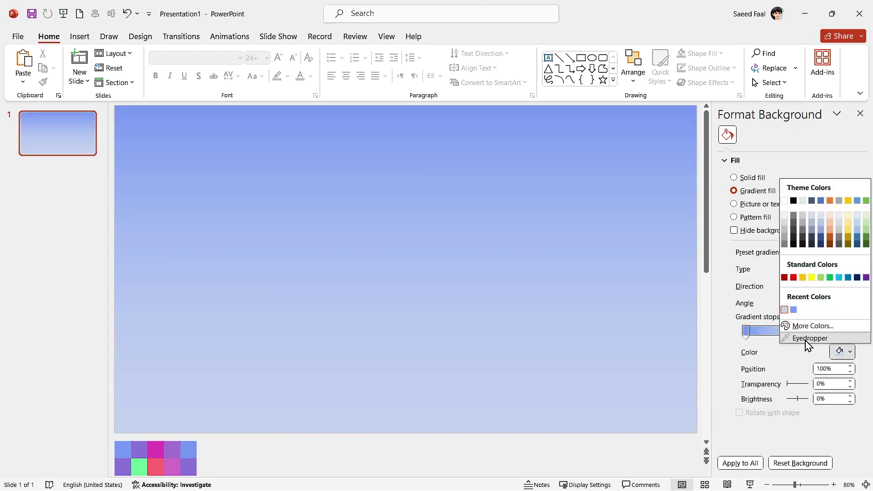
{"action": "left_click", "coordinate": [786, 339]}
{"action": "left_click", "coordinate": [123, 467]}
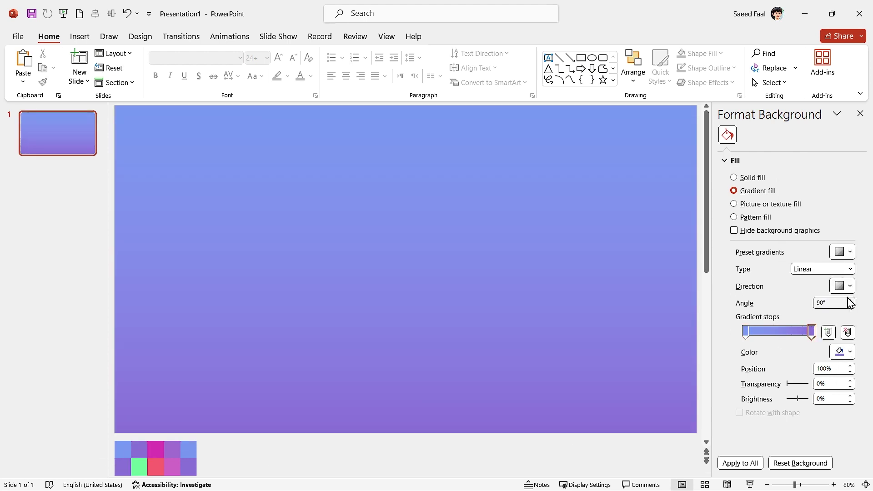
Make the gradient radial from center and raise both stops' transparency, the first to 90%
{"action": "left_click", "coordinate": [850, 270]}
{"action": "left_click", "coordinate": [810, 293]}
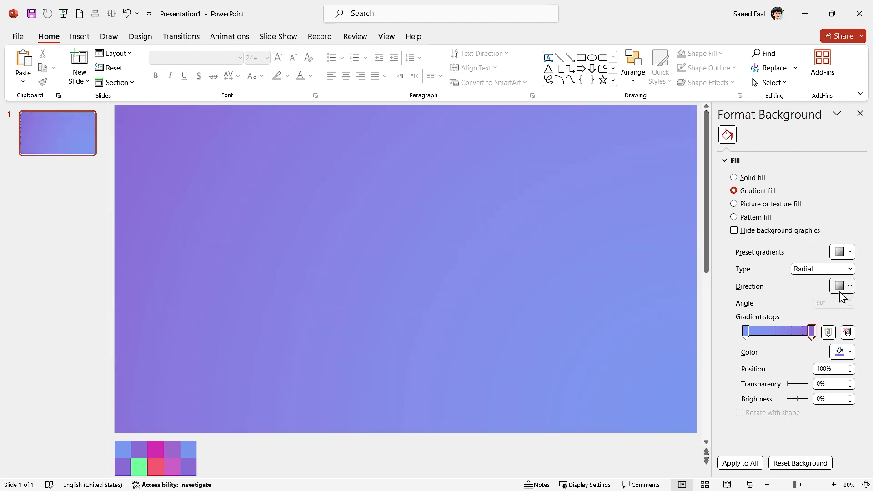
{"action": "left_click", "coordinate": [842, 287]}
{"action": "left_click", "coordinate": [796, 317]}
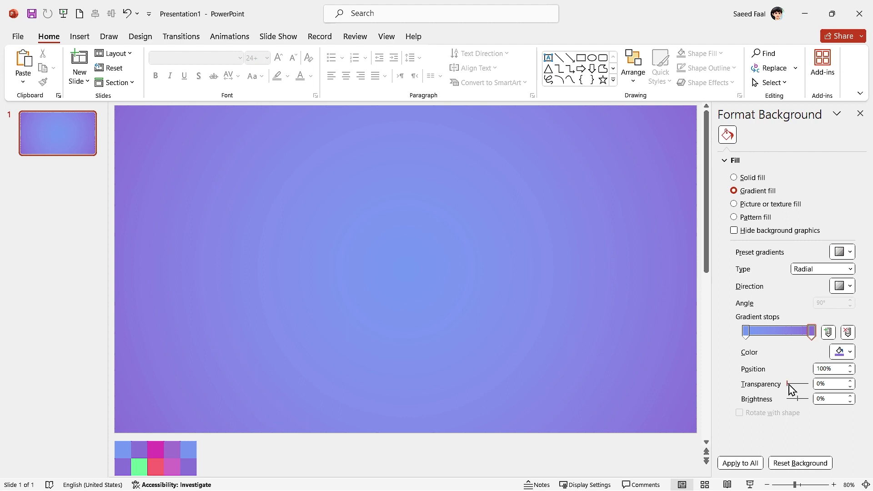
{"action": "left_click_drag", "start_coordinate": [790, 386], "coordinate": [806, 385]}
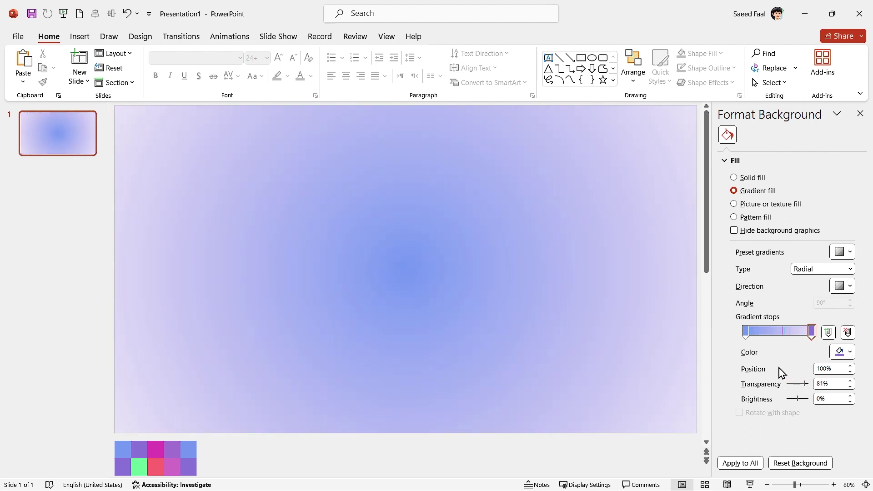
{"action": "left_click_drag", "start_coordinate": [790, 386], "coordinate": [805, 386]}
Draw a tall blue rectangle on the left of the slide with no outline
{"action": "left_click", "coordinate": [80, 37]}
{"action": "left_click", "coordinate": [188, 68]}
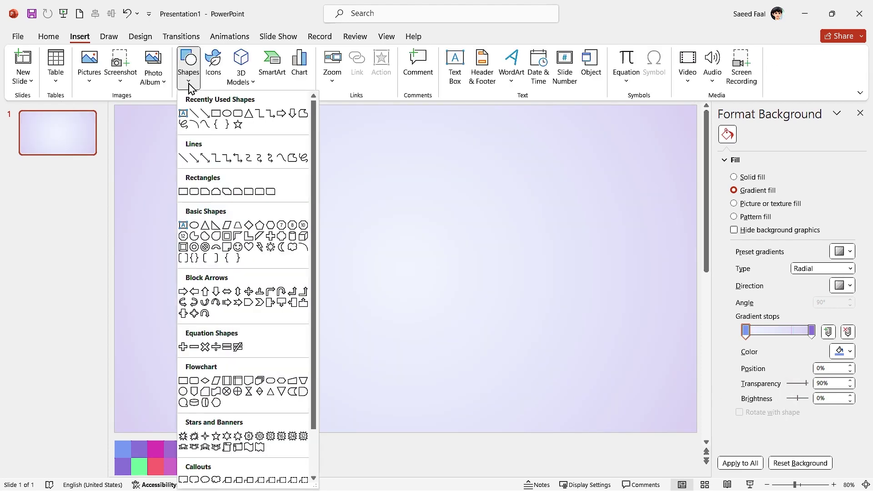
{"action": "left_click", "coordinate": [214, 120]}
{"action": "left_click_drag", "start_coordinate": [213, 213], "coordinate": [276, 297]}
{"action": "left_click", "coordinate": [314, 68]}
{"action": "left_click", "coordinate": [304, 224]}
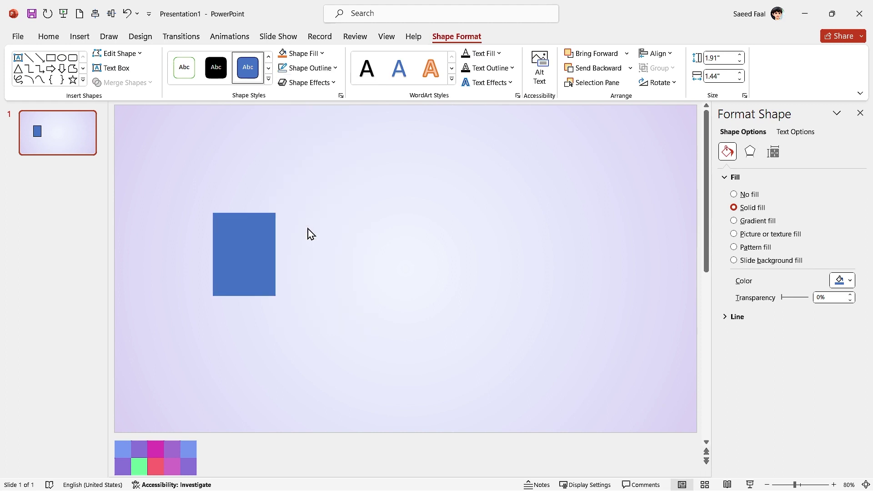
Copy it as an orange neighbour, duplicate the pair to make four, and move the last lower right
{"action": "left_click_drag", "start_coordinate": [241, 266], "coordinate": [304, 272]}
{"action": "left_click", "coordinate": [290, 52]}
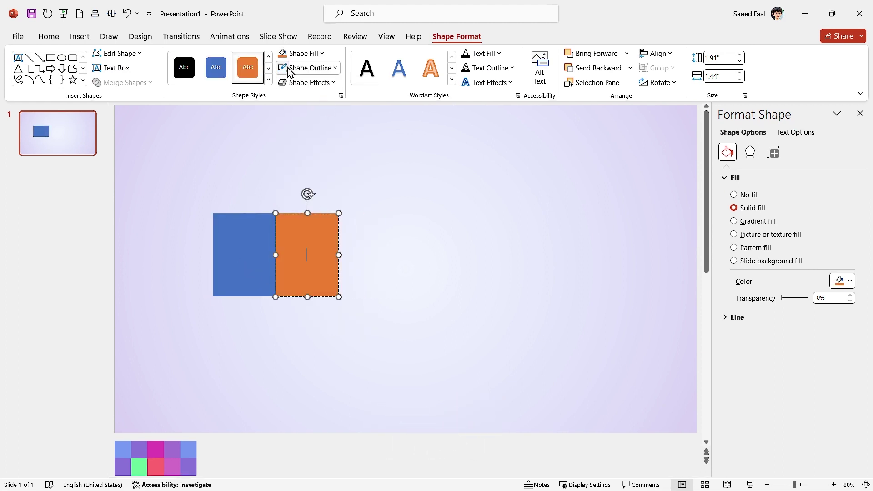
{"action": "left_click_drag", "start_coordinate": [381, 205], "coordinate": [239, 348]}
{"action": "left_click_drag", "start_coordinate": [240, 287], "coordinate": [367, 277]}
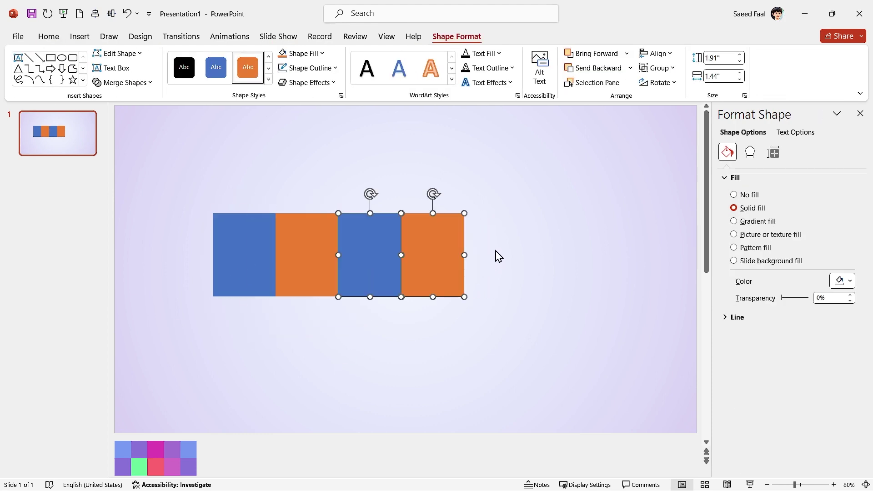
{"action": "left_click", "coordinate": [469, 303]}
{"action": "left_click_drag", "start_coordinate": [432, 271], "coordinate": [530, 322]}
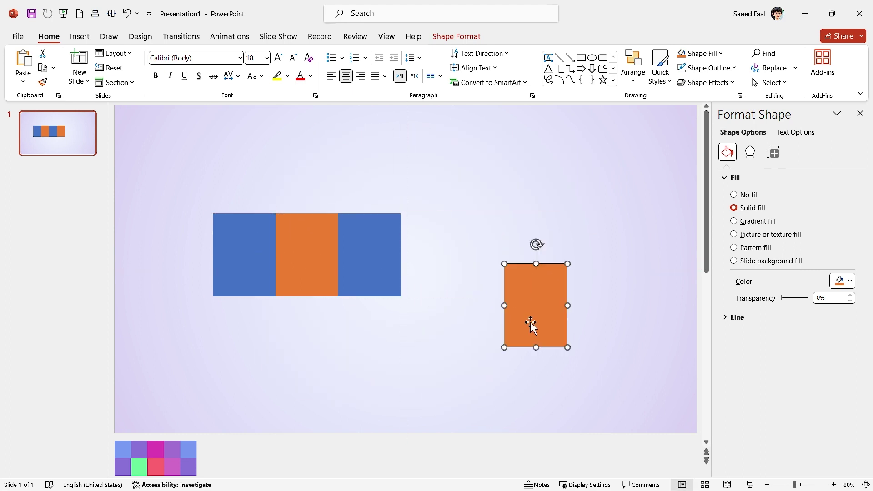
Return the orange rectangle to the row, group all four, and stretch the group across the slide
{"action": "key", "text": "ctrl+z"}
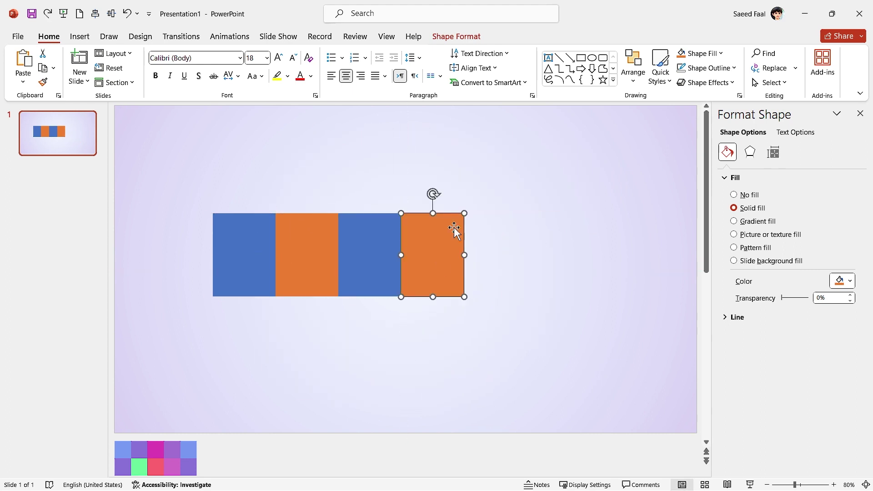
{"action": "left_click_drag", "start_coordinate": [498, 177], "coordinate": [173, 334]}
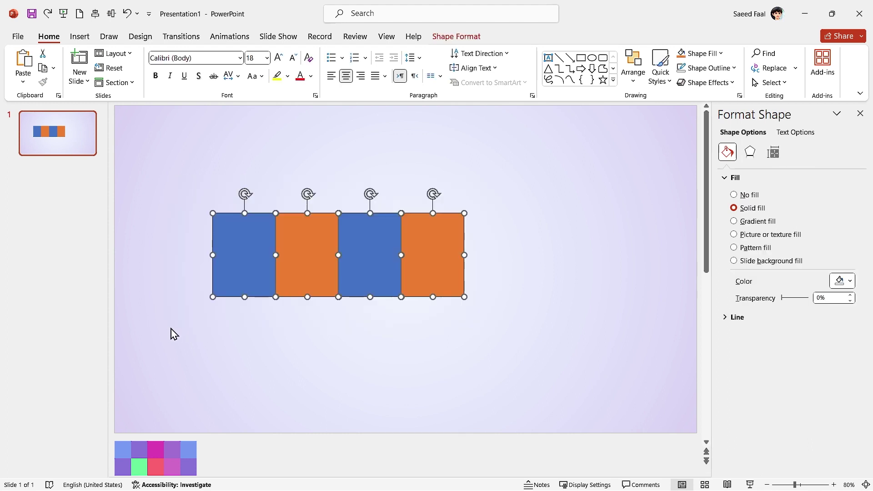
{"action": "key", "text": "ctrl+g"}
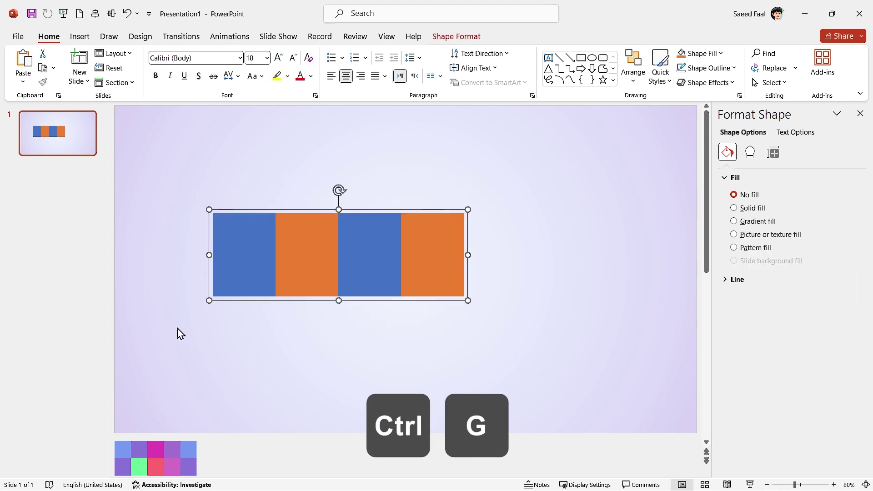
{"action": "left_click_drag", "start_coordinate": [236, 242], "coordinate": [162, 207]}
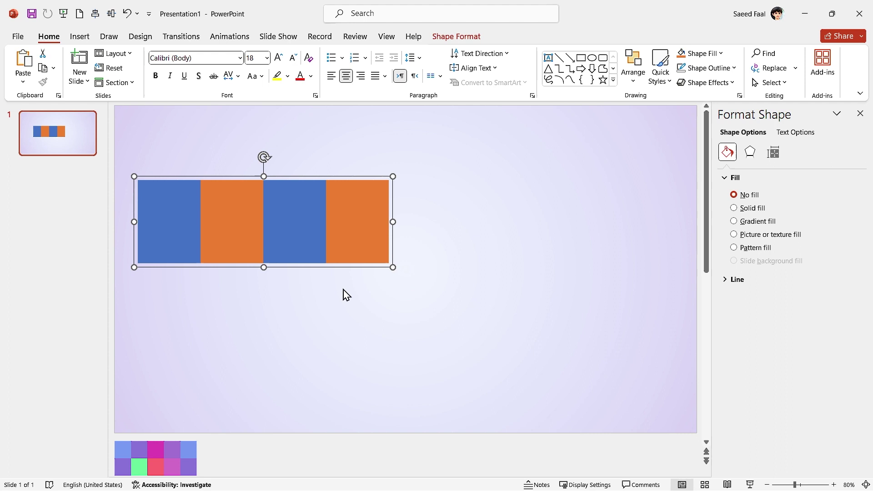
{"action": "left_click_drag", "start_coordinate": [393, 268], "coordinate": [676, 420]}
Try ungrouping and rearranging the rectangles, then revert to the grouped row enlarged to fill the slide
{"action": "right_click", "coordinate": [442, 285]}
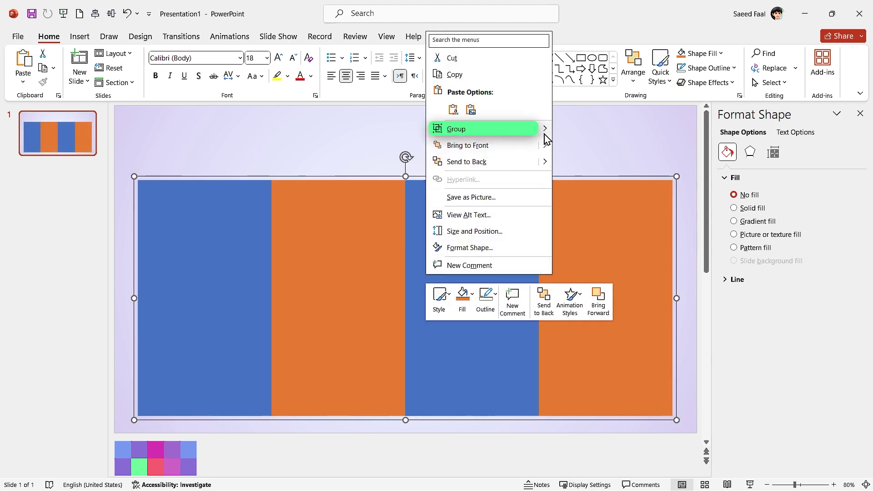
{"action": "mouse_move", "coordinate": [546, 129]}
{"action": "left_click", "coordinate": [566, 165]}
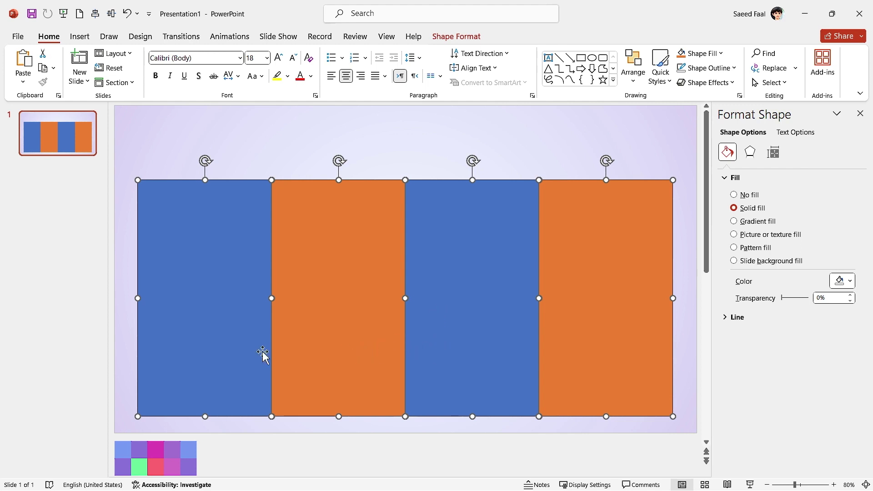
{"action": "key", "text": "ctrl+z"}
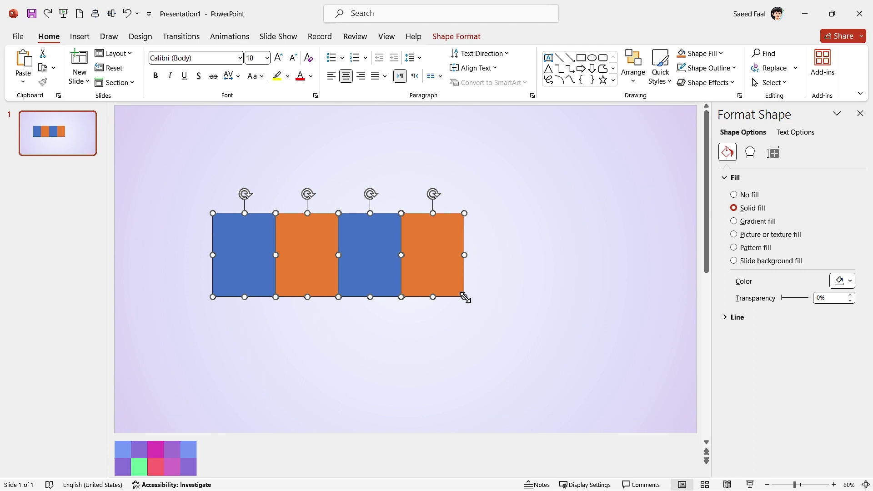
{"action": "left_click_drag", "start_coordinate": [465, 298], "coordinate": [656, 398]}
{"action": "left_click", "coordinate": [501, 425]}
{"action": "left_click_drag", "start_coordinate": [497, 335], "coordinate": [520, 230]}
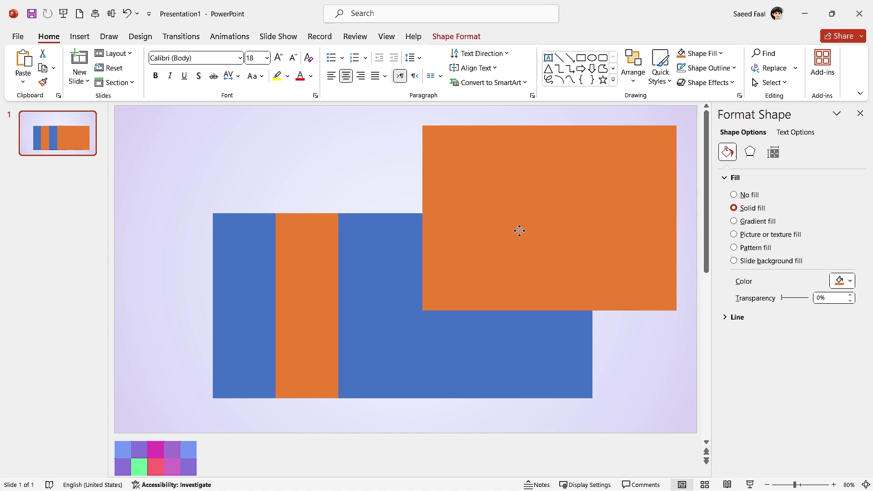
{"action": "left_click_drag", "start_coordinate": [356, 264], "coordinate": [379, 335]}
{"action": "key", "text": "ctrl+z"}
{"action": "key", "text": "ctrl+z"}
{"action": "key", "text": "ctrl+z"}
{"action": "left_click_drag", "start_coordinate": [242, 243], "coordinate": [166, 210]}
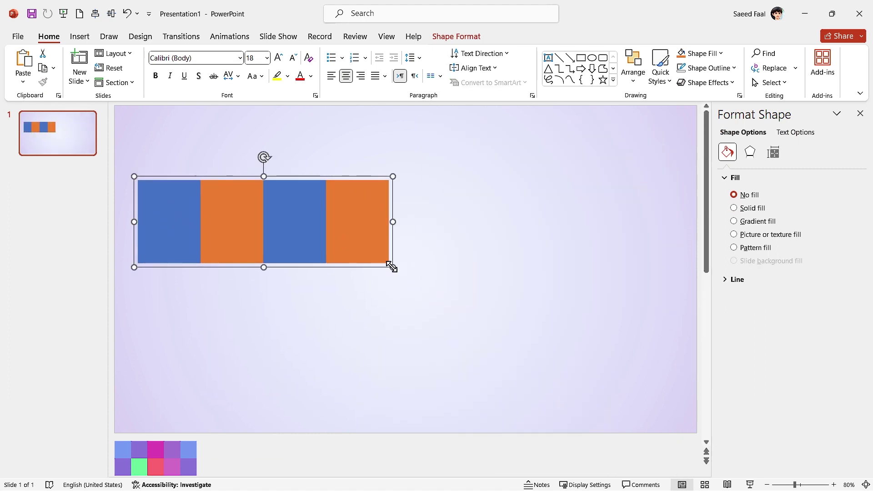
{"action": "left_click_drag", "start_coordinate": [392, 268], "coordinate": [676, 420]}
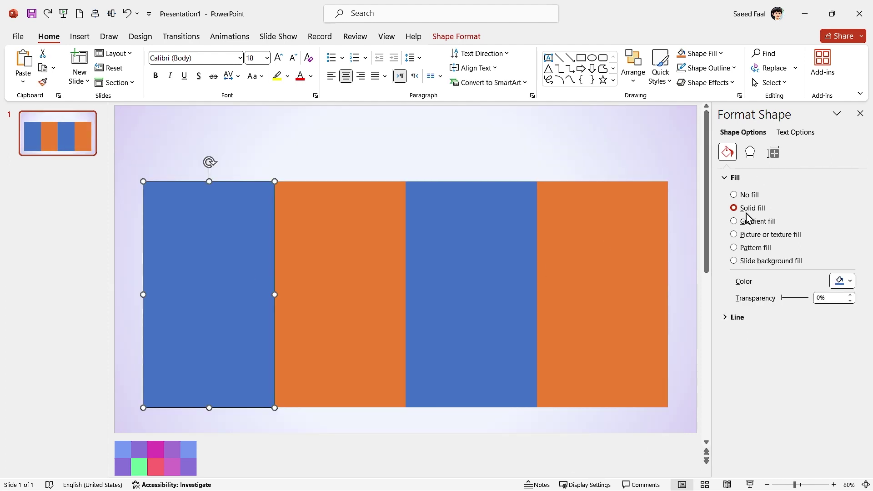
Give the first rectangle a two-stop gradient fill sampled in green and purple
{"action": "left_click", "coordinate": [734, 221]}
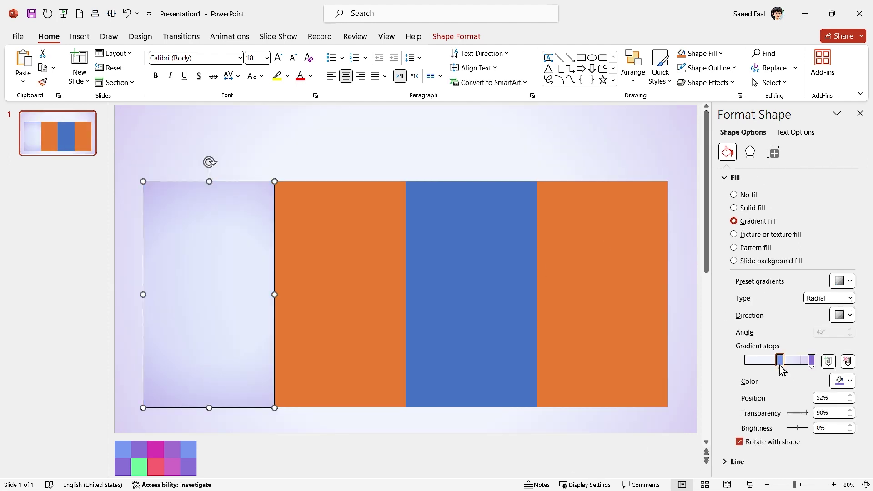
{"action": "left_click_drag", "start_coordinate": [782, 371], "coordinate": [785, 393]}
{"action": "left_click", "coordinate": [844, 381]}
{"action": "left_click", "coordinate": [787, 365]}
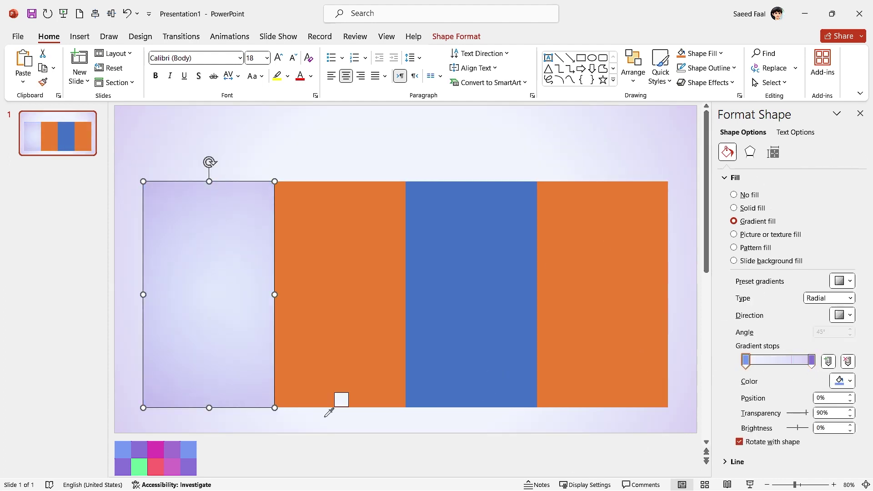
{"action": "left_click", "coordinate": [141, 467]}
{"action": "left_click", "coordinate": [812, 361]}
{"action": "left_click", "coordinate": [844, 381]}
{"action": "left_click", "coordinate": [794, 366]}
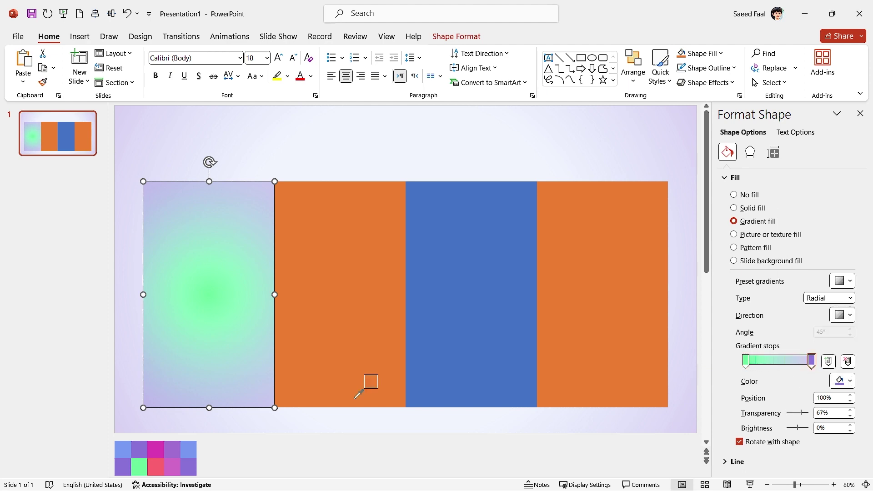
{"action": "left_click", "coordinate": [140, 446]}
Set the gradient to Linear Up so it runs purple at the top to green below
{"action": "left_click", "coordinate": [850, 298]}
{"action": "left_click", "coordinate": [819, 307]}
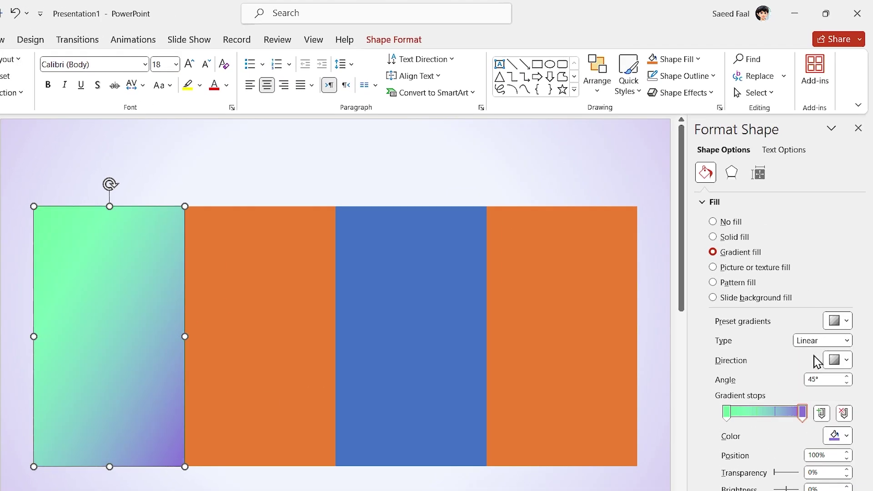
{"action": "left_click", "coordinate": [848, 316]}
{"action": "left_click", "coordinate": [749, 422]}
{"action": "left_click", "coordinate": [796, 412]}
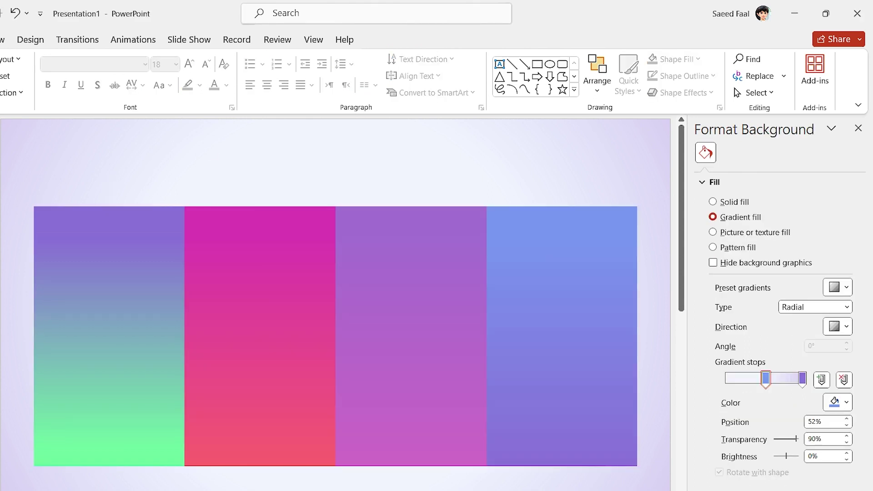
{"action": "left_click_drag", "start_coordinate": [654, 184], "coordinate": [4, 483]}
Apply an outer shadow preset to the rectangles with 25 pt blur and 12 pt distance
{"action": "left_click", "coordinate": [732, 173]}
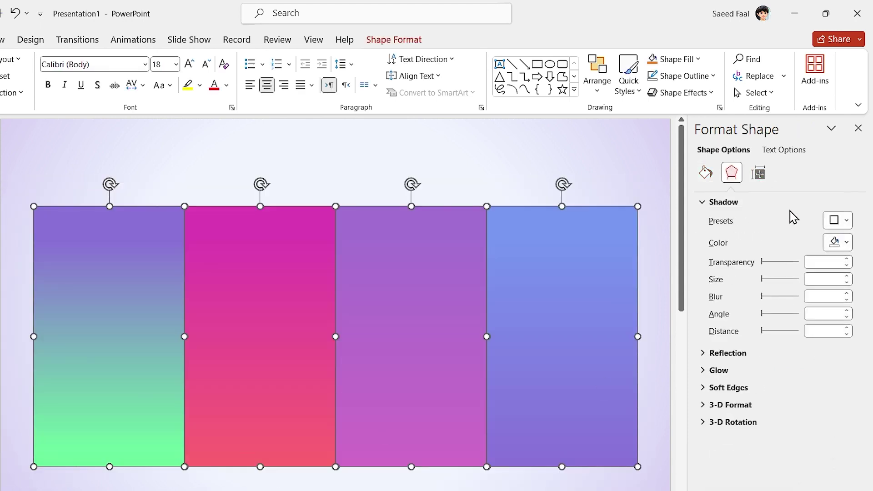
{"action": "left_click", "coordinate": [838, 220]}
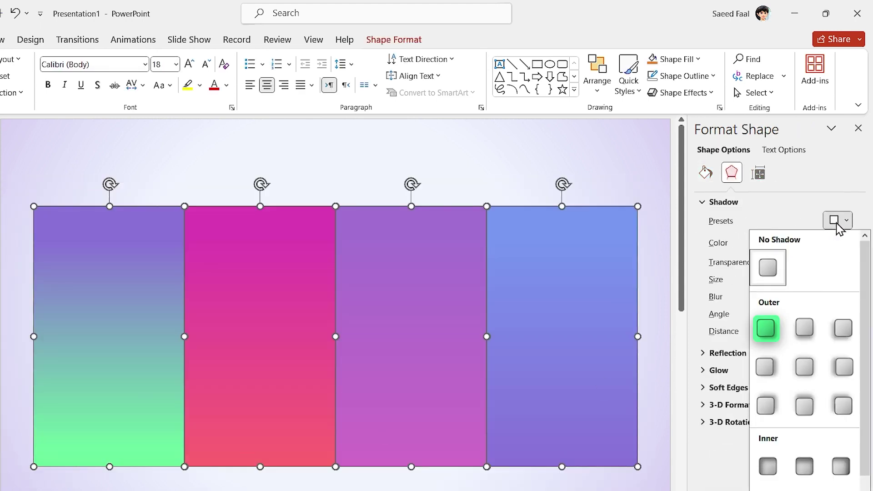
{"action": "left_click", "coordinate": [768, 329]}
{"action": "triple_click", "coordinate": [824, 296]}
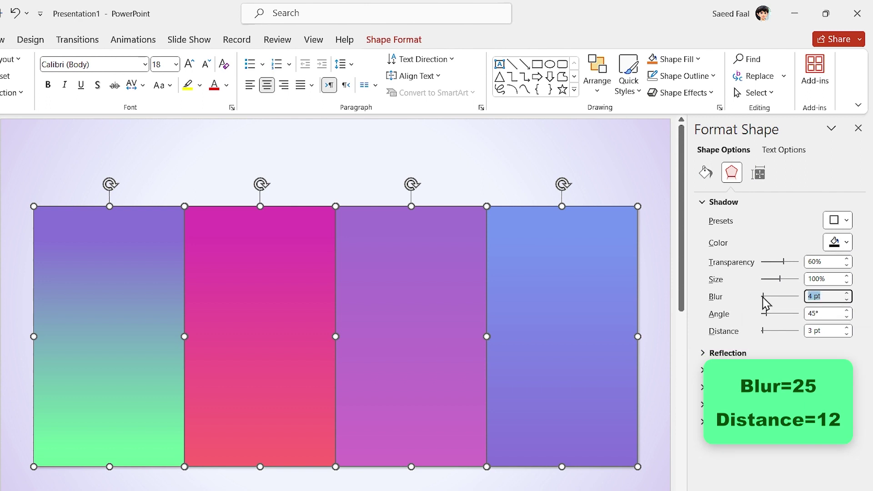
{"action": "type", "text": "25"}
{"action": "triple_click", "coordinate": [826, 331]}
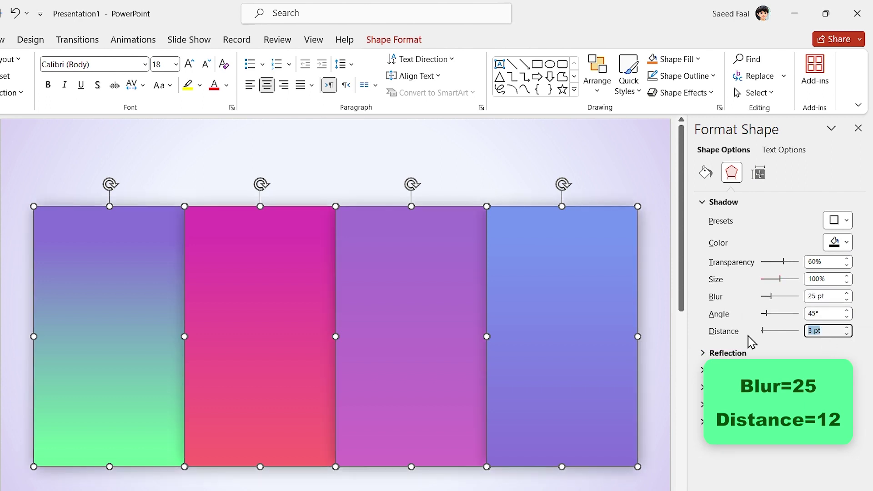
{"action": "type", "text": "12"}
{"action": "key", "text": "Escape"}
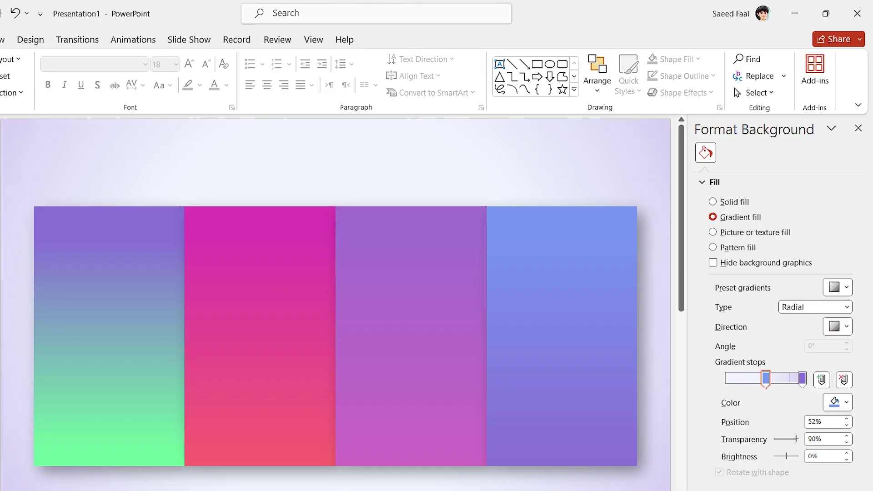
In the Selection Pane, rename the leftmost rectangle 1 and move it to the top of the list
{"action": "left_click", "coordinate": [598, 91]}
{"action": "left_click", "coordinate": [614, 340]}
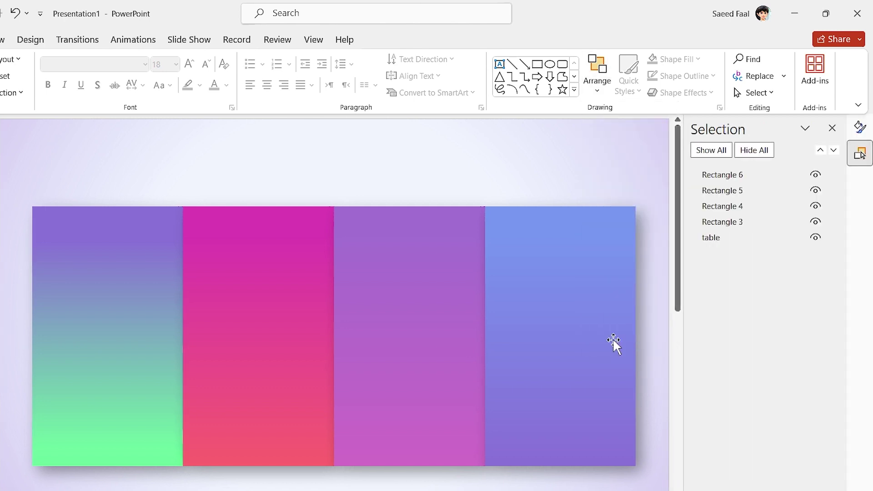
{"action": "left_click", "coordinate": [120, 282]}
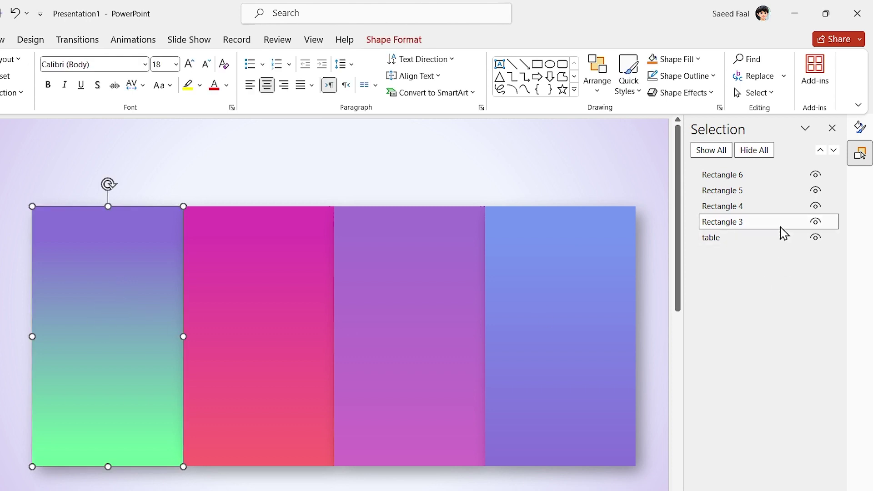
{"action": "left_click", "coordinate": [746, 222]}
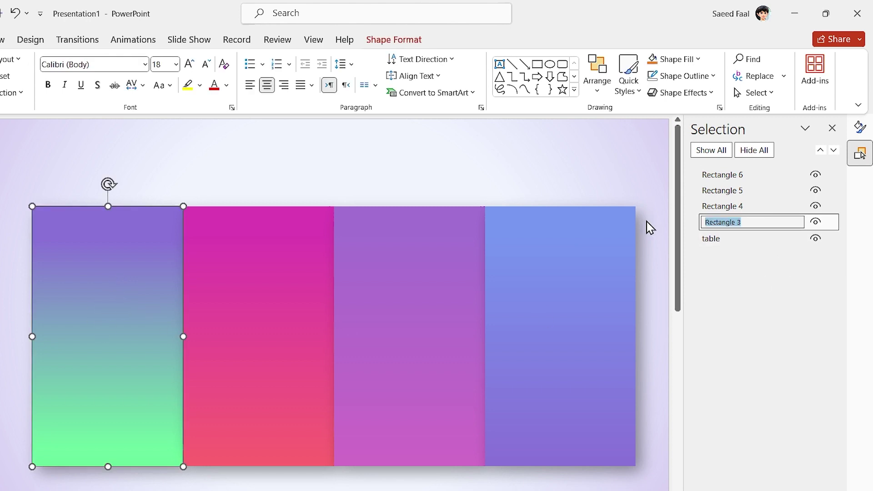
{"action": "left_click", "coordinate": [727, 206]}
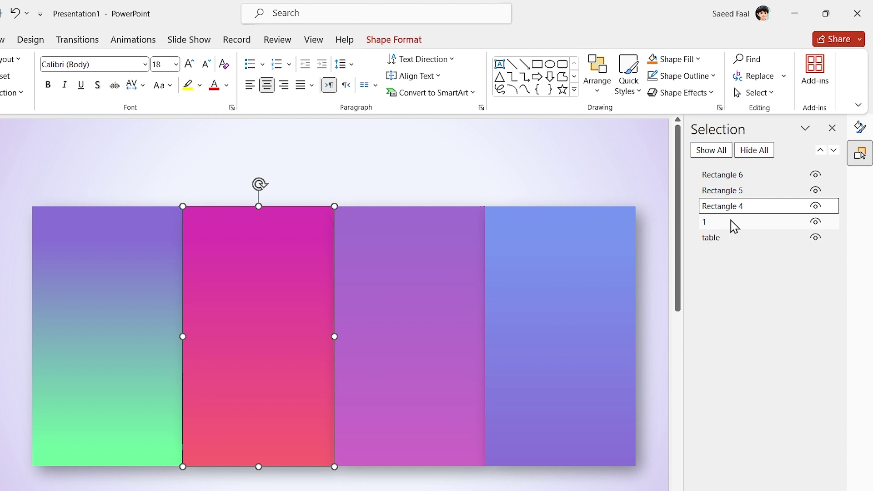
{"action": "left_click_drag", "start_coordinate": [730, 220], "coordinate": [731, 172]}
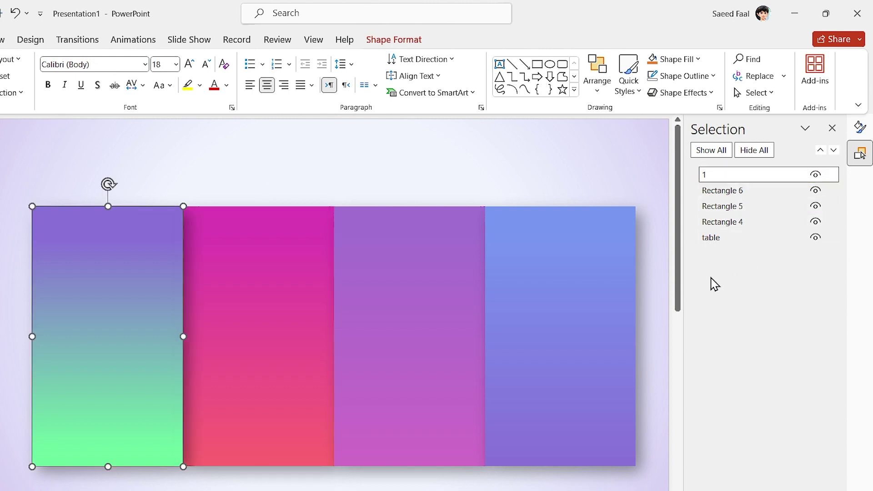
Rename the pink, purple and blue rectangles 2, 3 and 4, ordering 2 under 1
{"action": "left_click", "coordinate": [255, 306]}
{"action": "left_click", "coordinate": [767, 223]}
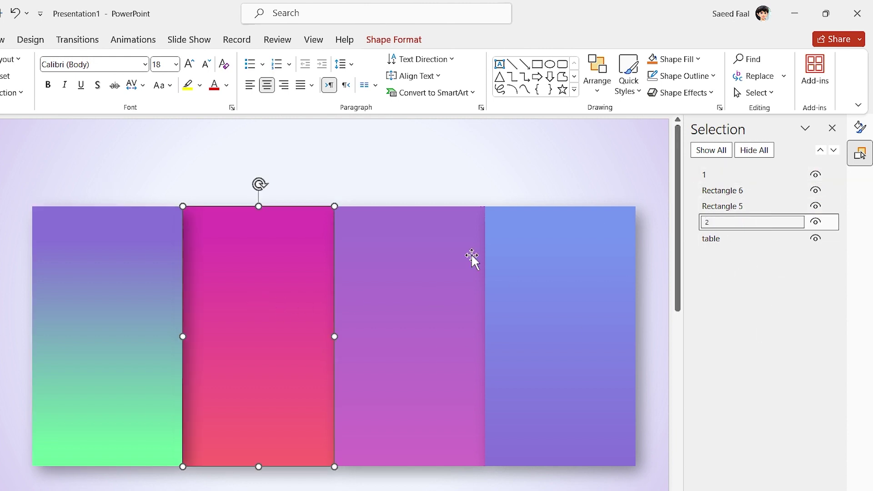
{"action": "left_click", "coordinate": [721, 236]}
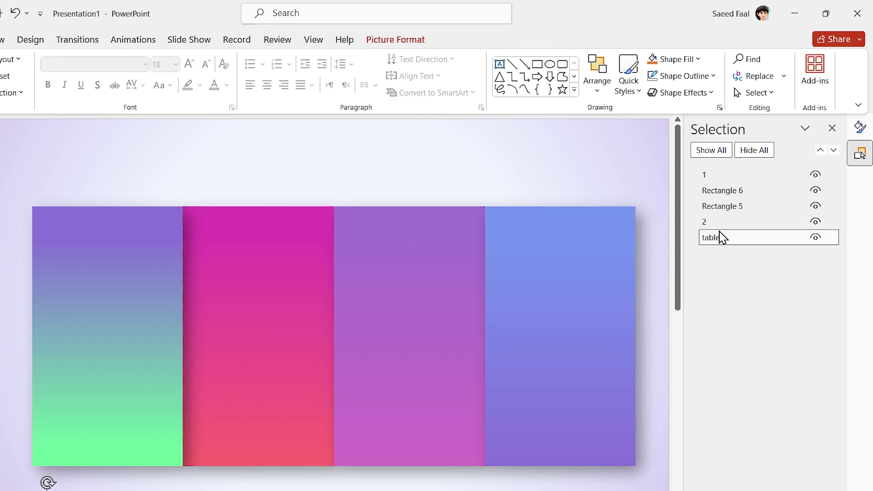
{"action": "mouse_move", "coordinate": [724, 223]}
{"action": "left_mouse_down"}
{"action": "mouse_move", "coordinate": [728, 197]}
{"action": "mouse_move", "coordinate": [722, 229]}
{"action": "left_mouse_up"}
{"action": "left_click", "coordinate": [353, 304]}
{"action": "left_click", "coordinate": [732, 223]}
{"action": "type", "text": "3"}
{"action": "left_click", "coordinate": [753, 223]}
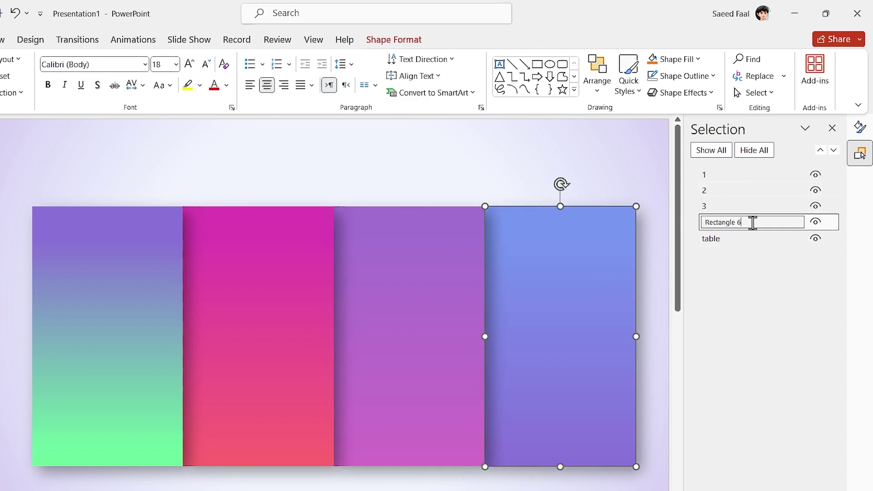
{"action": "left_click", "coordinate": [581, 171]}
Add a text box above the cards reading 'CHAPTERS IN PROJECT'
{"action": "left_click", "coordinate": [49, 37]}
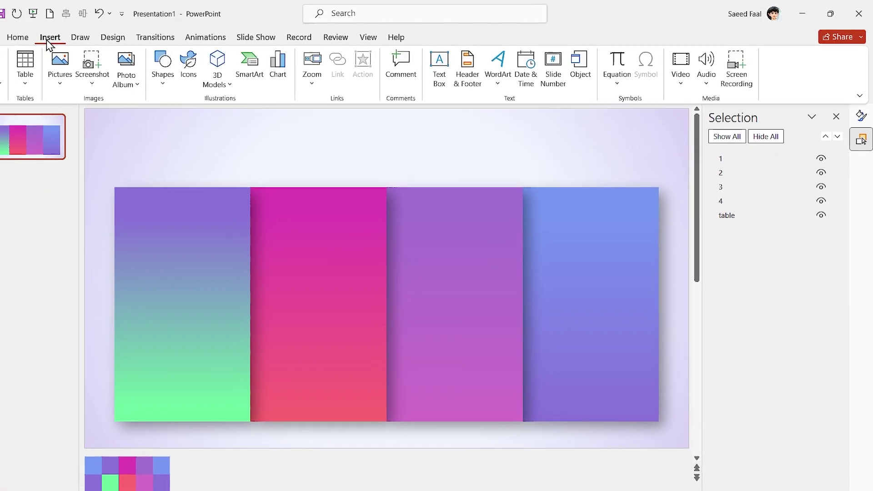
{"action": "left_click", "coordinate": [454, 66]}
{"action": "left_click_drag", "start_coordinate": [196, 130], "coordinate": [506, 180]}
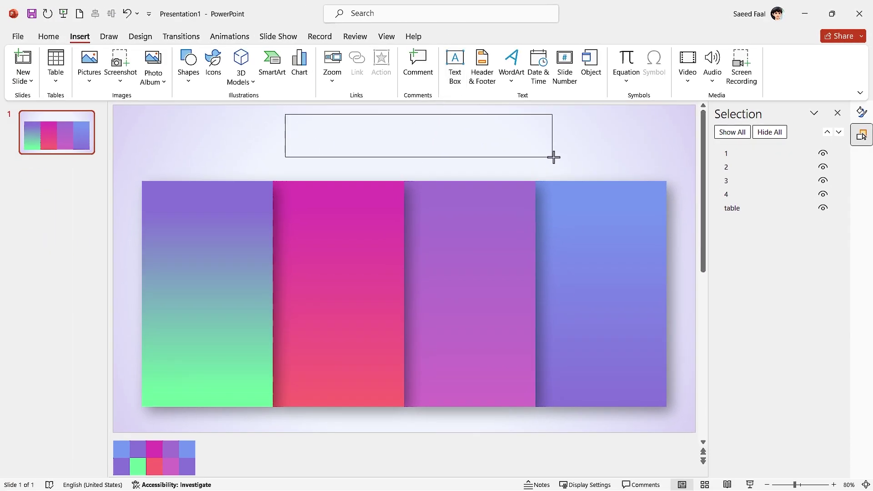
{"action": "left_click_drag", "start_coordinate": [554, 158], "coordinate": [571, 166]}
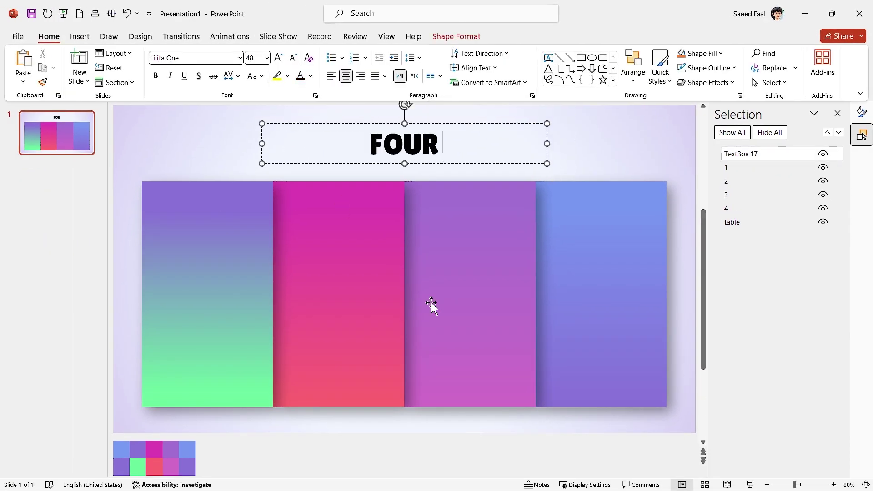
{"action": "type", "text": "CHAPTERS IN PRO"}
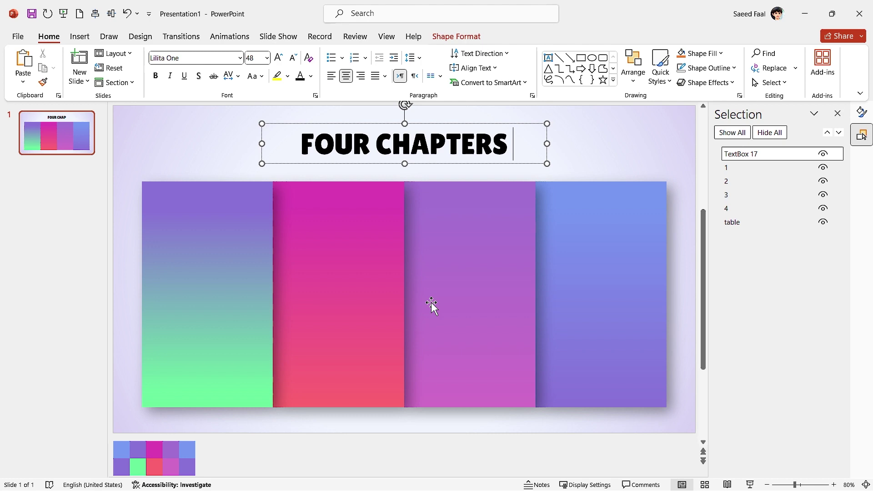
{"action": "type", "text": "JECT"}
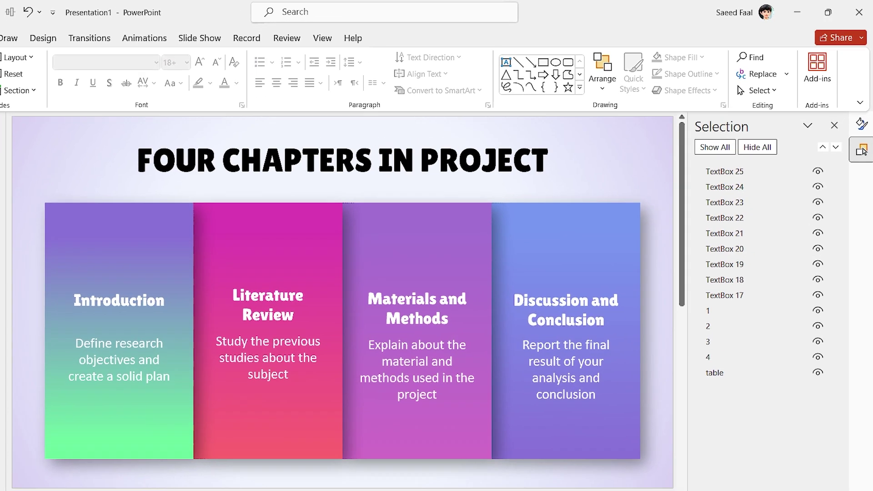
Give the title text an outer shadow softened to a 24 pt blur
{"action": "left_click", "coordinate": [347, 159]}
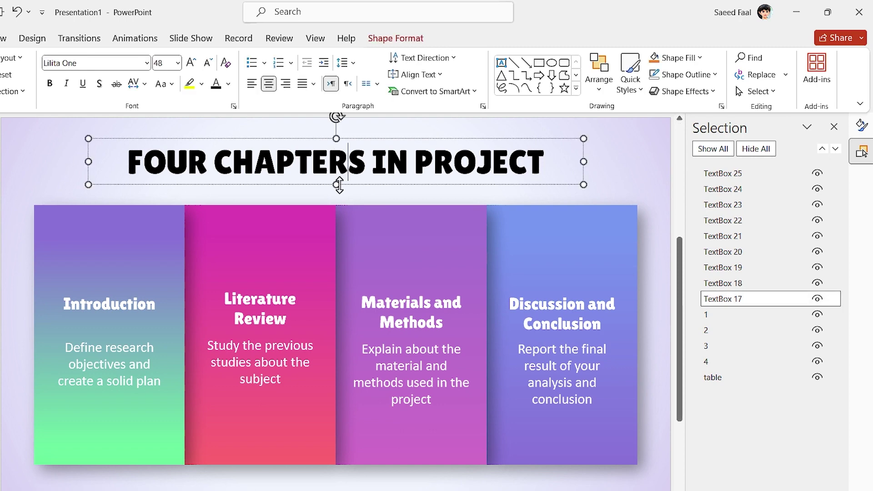
{"action": "left_click", "coordinate": [321, 183]}
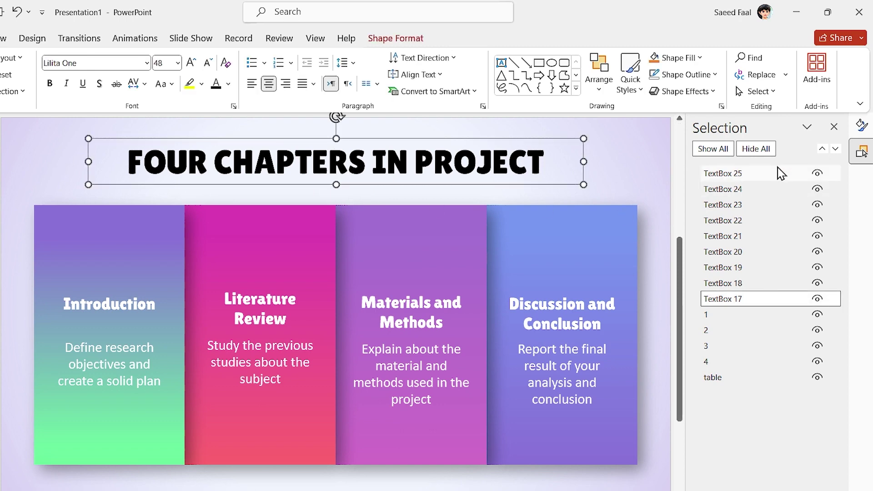
{"action": "left_click", "coordinate": [861, 125]}
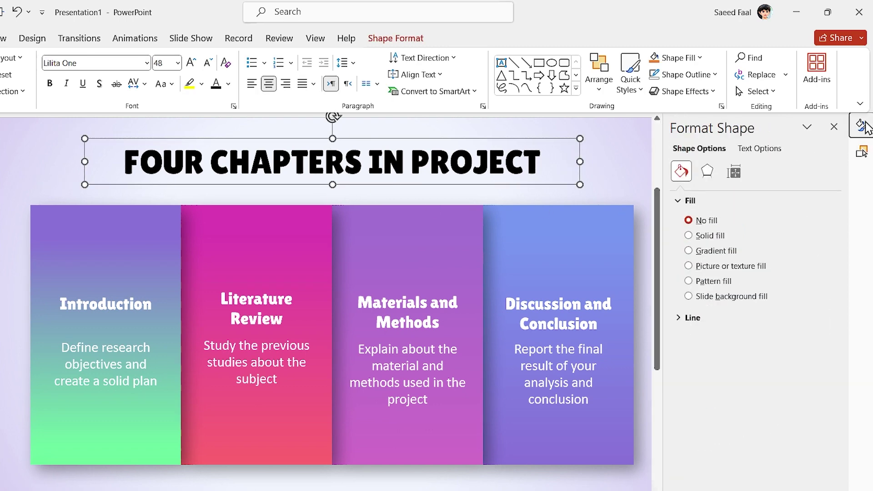
{"action": "left_click", "coordinate": [769, 150]}
{"action": "left_click", "coordinate": [710, 175]}
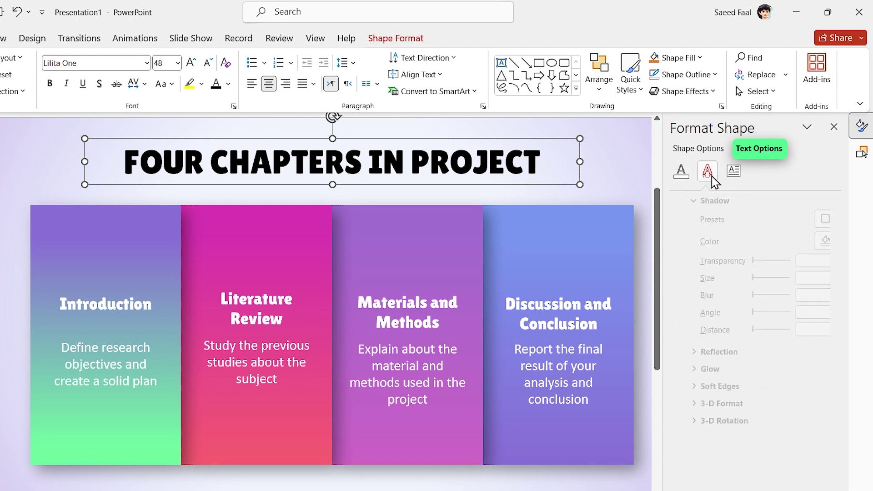
{"action": "left_click", "coordinate": [815, 220]}
{"action": "left_click", "coordinate": [803, 342]}
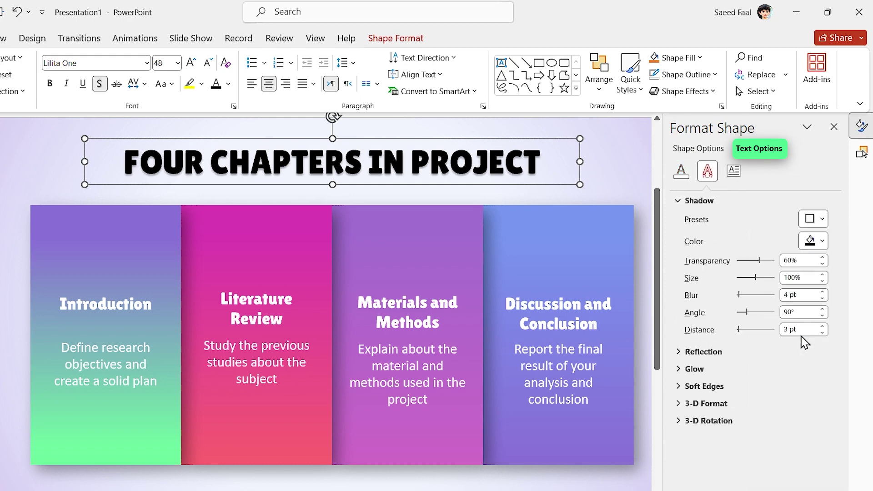
{"action": "left_click_drag", "start_coordinate": [739, 296], "coordinate": [746, 296]}
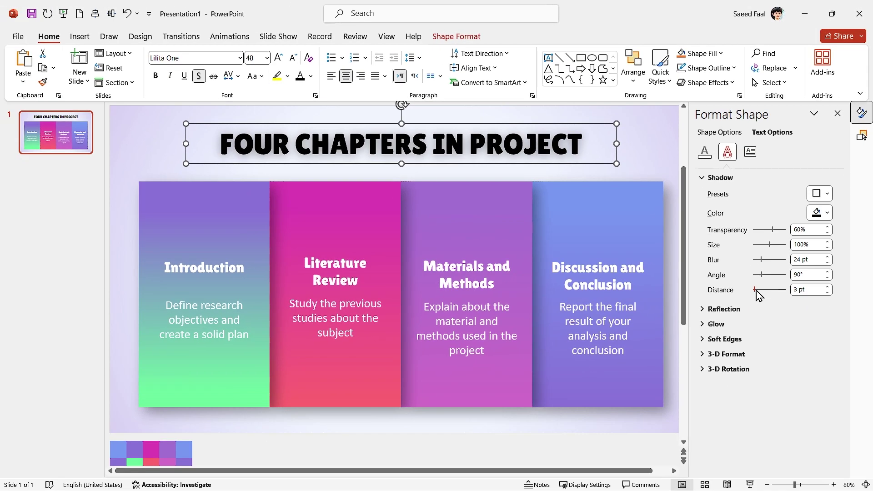
{"action": "key", "text": "Escape"}
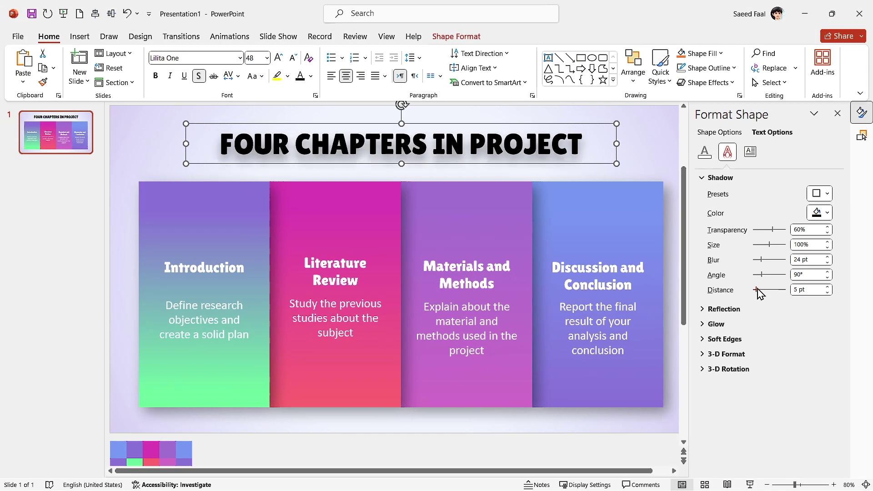
Insert stock icons: a Materials icon, books, checklist and presentation board
{"action": "left_click", "coordinate": [80, 38]}
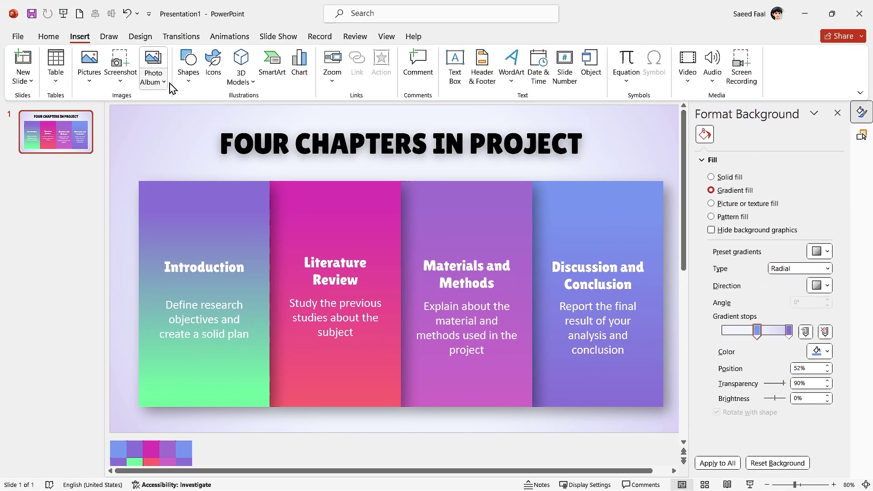
{"action": "left_click", "coordinate": [214, 64]}
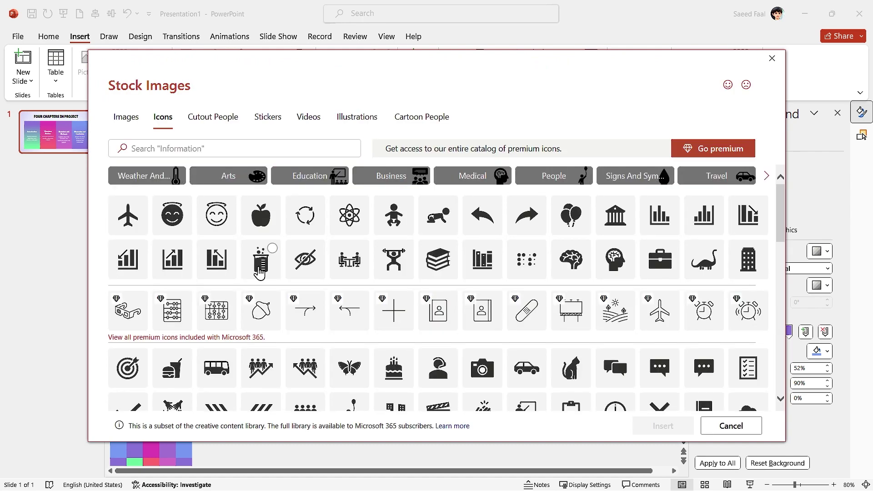
{"action": "left_click", "coordinate": [257, 263]}
{"action": "left_click", "coordinate": [438, 259]}
{"action": "left_click", "coordinate": [748, 367]}
{"action": "scroll", "coordinate": [748, 318], "scroll_direction": "down", "scroll_amount": 10}
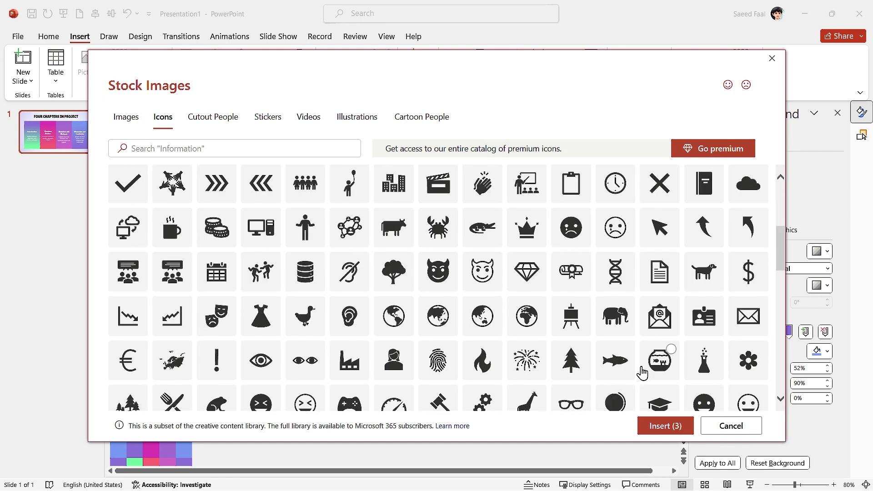
{"action": "left_click", "coordinate": [748, 310]}
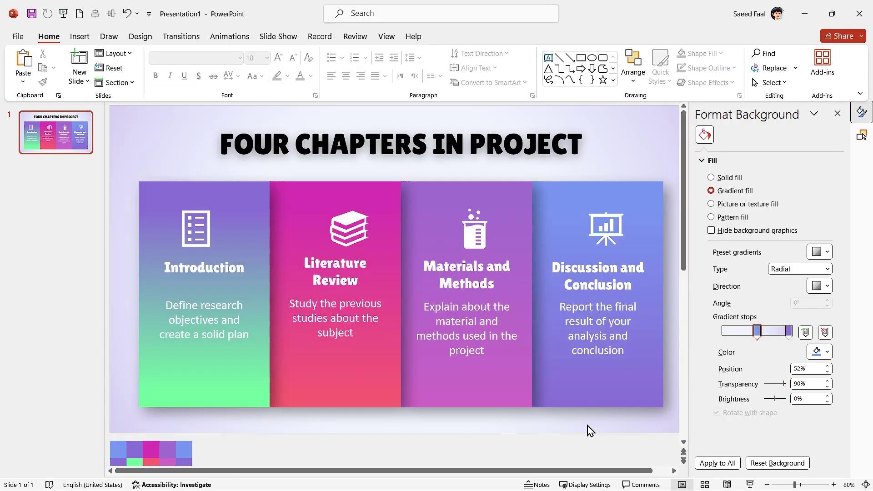
Align Center the contents of the Discussion, Literature Review and Introduction cards
{"action": "left_click_drag", "start_coordinate": [671, 160], "coordinate": [517, 452]}
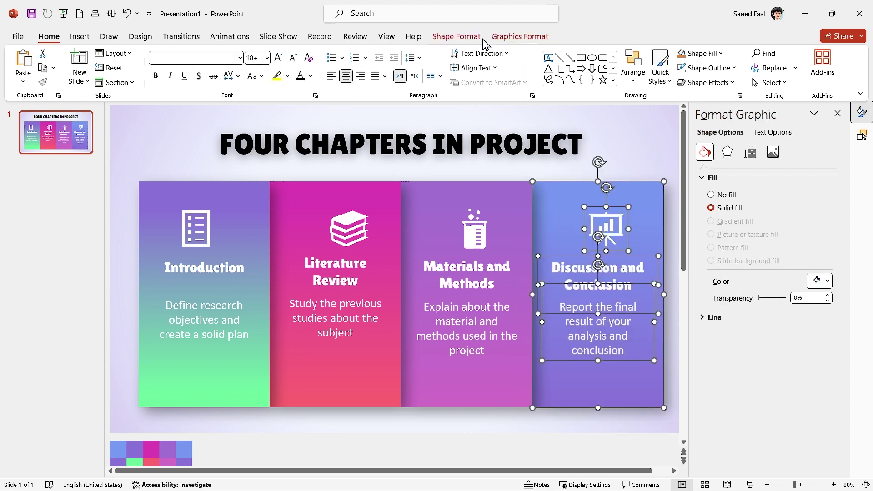
{"action": "left_click", "coordinate": [510, 40]}
{"action": "left_click", "coordinate": [556, 82]}
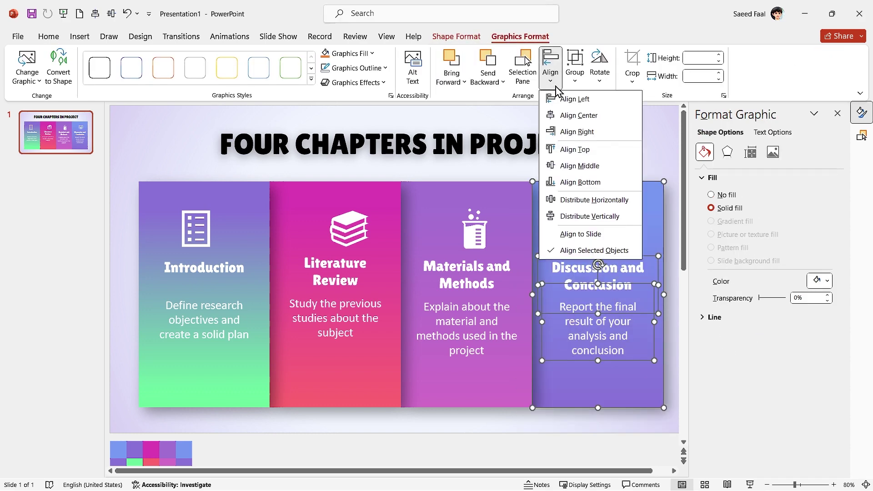
{"action": "left_click", "coordinate": [566, 117]}
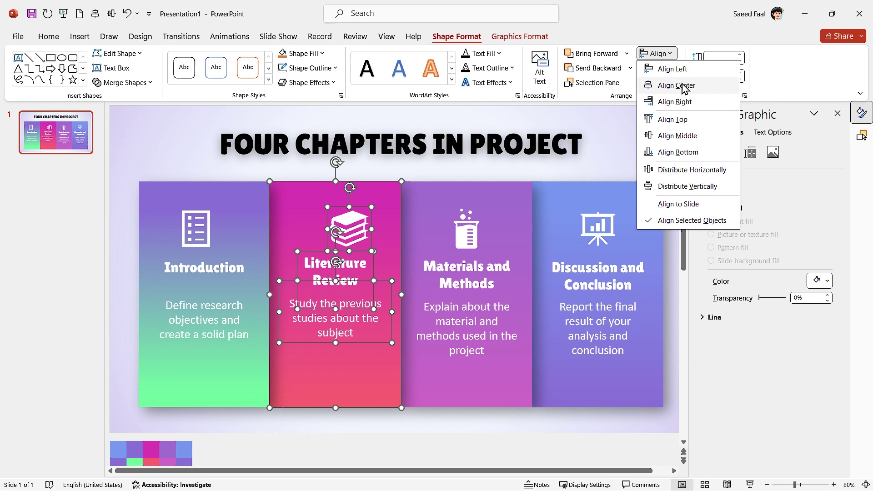
{"action": "left_click", "coordinate": [685, 86]}
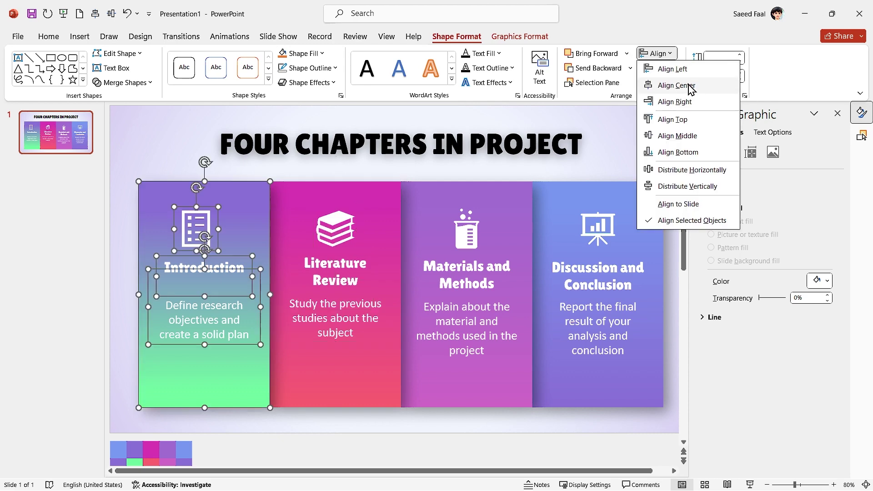
{"action": "left_click", "coordinate": [686, 88]}
{"action": "left_click", "coordinate": [323, 460]}
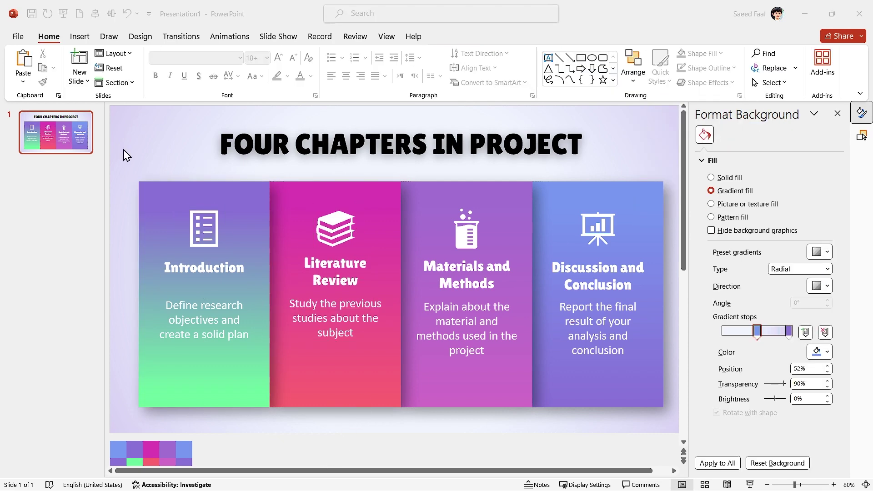
Draw a large rectangle spanning all four chapter cards
{"action": "left_click", "coordinate": [80, 41]}
{"action": "left_click", "coordinate": [189, 64]}
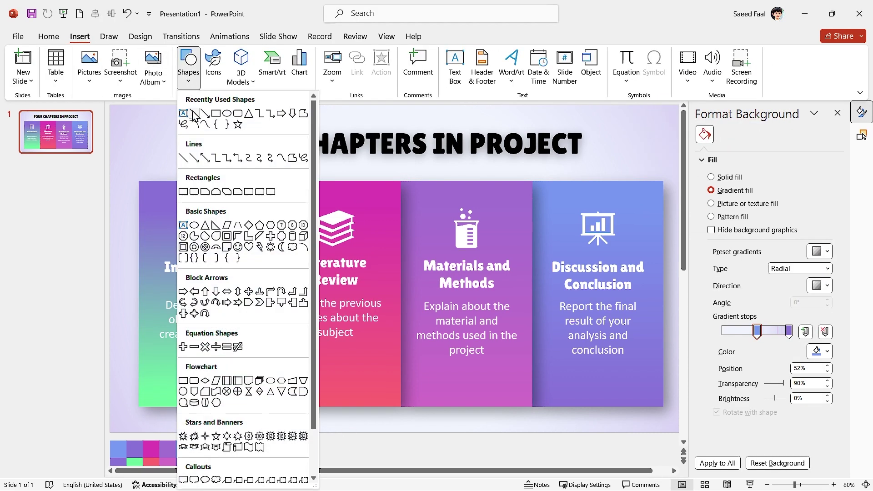
{"action": "left_click", "coordinate": [217, 117]}
{"action": "left_click_drag", "start_coordinate": [140, 182], "coordinate": [661, 408]}
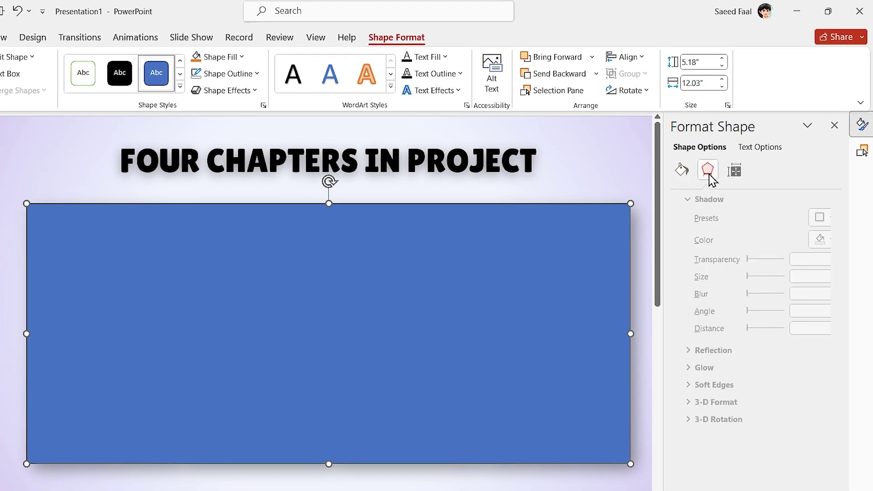
Give the rectangle an Offset: Bottom shadow with 25 pt blur and 12 pt distance
{"action": "left_click", "coordinate": [814, 218]}
{"action": "left_click", "coordinate": [804, 327]}
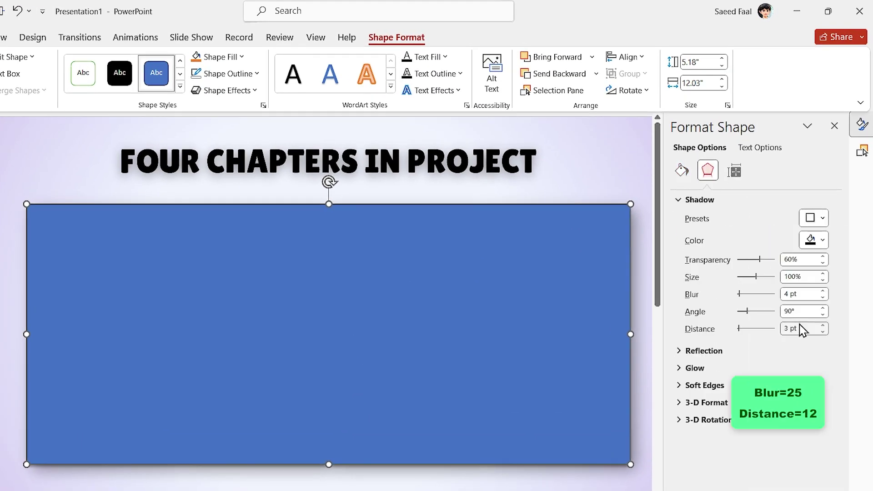
{"action": "triple_click", "coordinate": [804, 292]}
{"action": "type", "text": "25"}
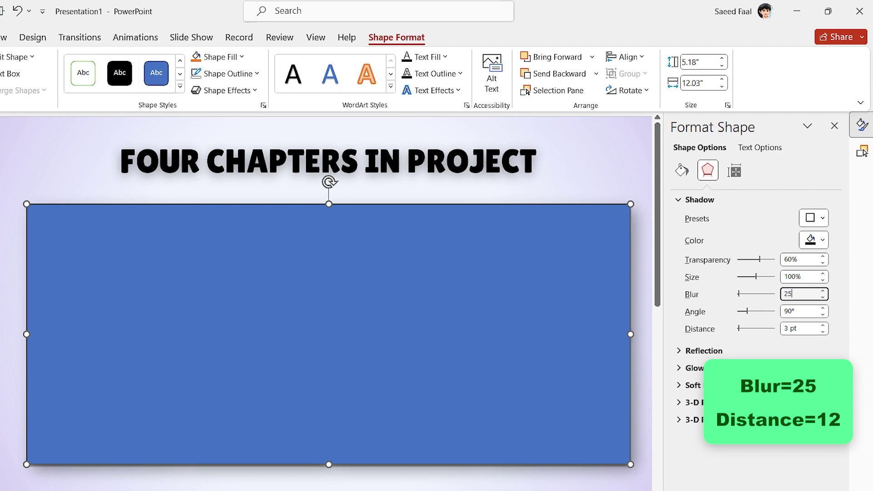
{"action": "triple_click", "coordinate": [805, 329]}
{"action": "type", "text": "12"}
{"action": "key", "text": "Return"}
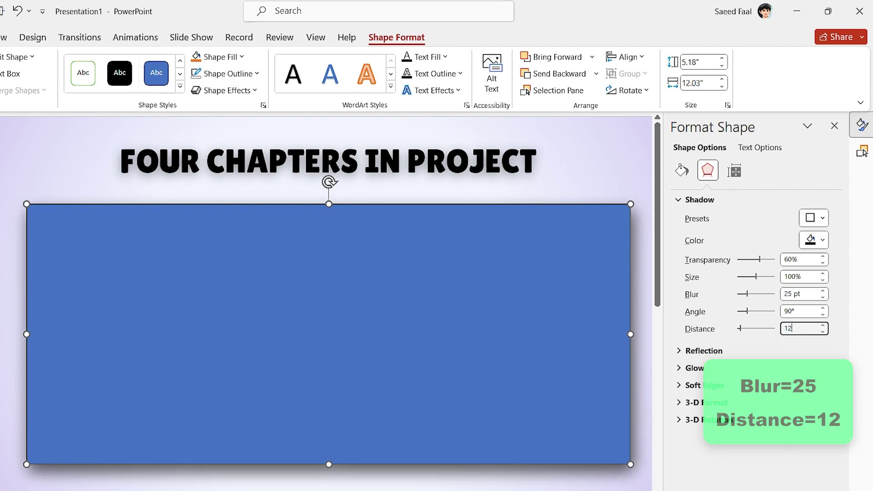
Fill the rectangle with the sampled lavender background colour and remove its outline
{"action": "left_click", "coordinate": [261, 55]}
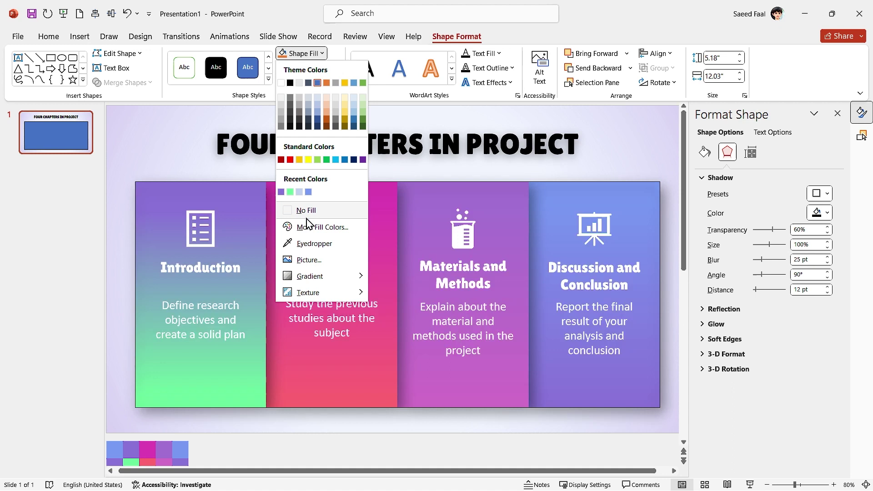
{"action": "left_click", "coordinate": [239, 274]}
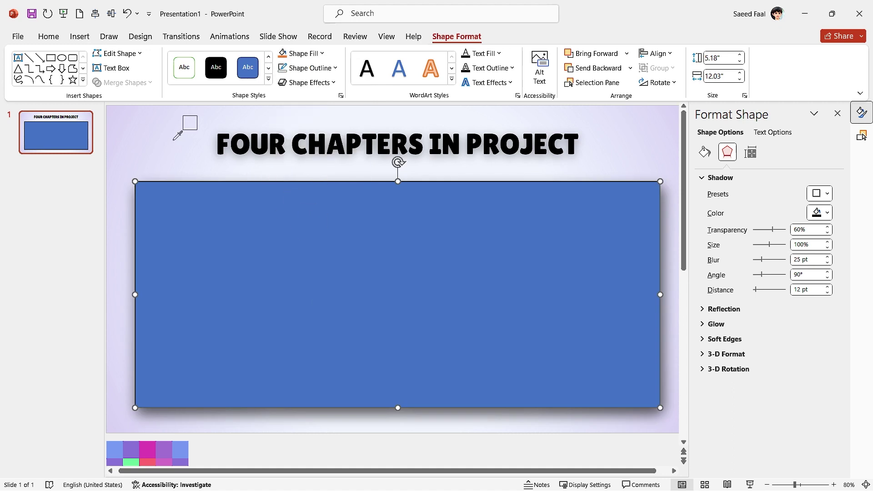
{"action": "left_click", "coordinate": [118, 122]}
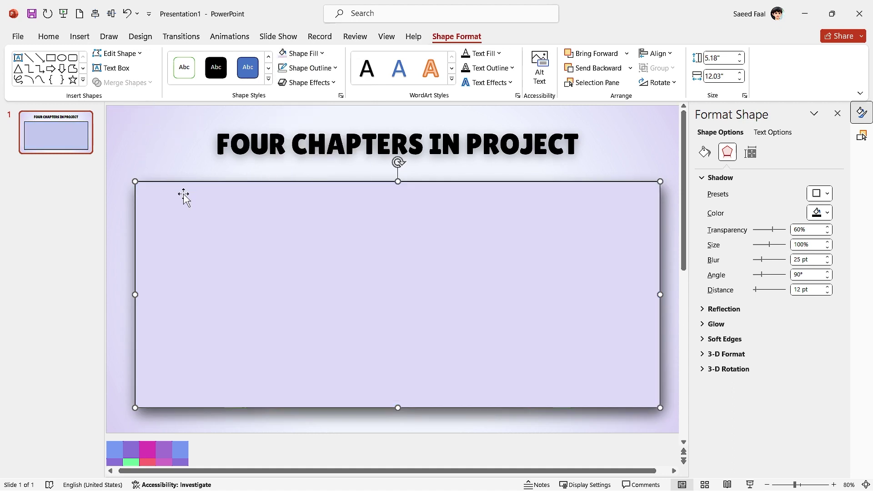
{"action": "left_click", "coordinate": [296, 69]}
{"action": "left_click", "coordinate": [313, 225]}
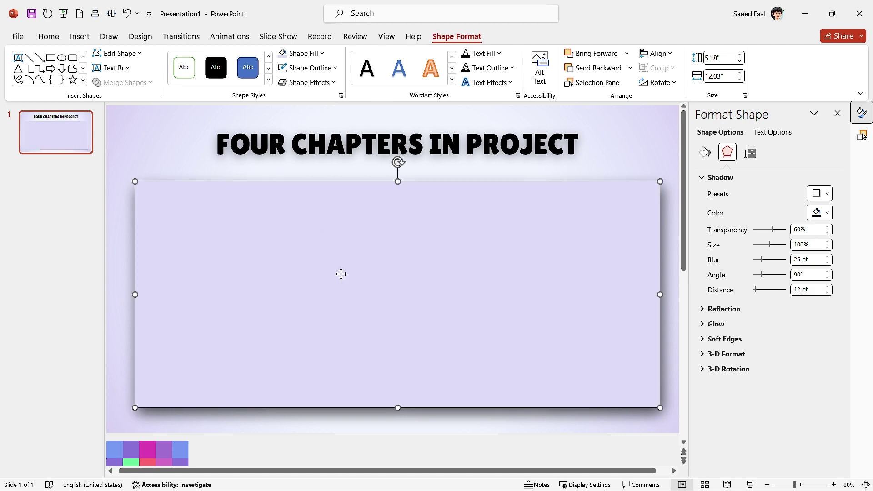
Send the rectangle behind the cards and duplicate the slide with Ctrl+D
{"action": "right_click", "coordinate": [341, 273]}
{"action": "left_click", "coordinate": [385, 327]}
{"action": "left_click", "coordinate": [118, 210]}
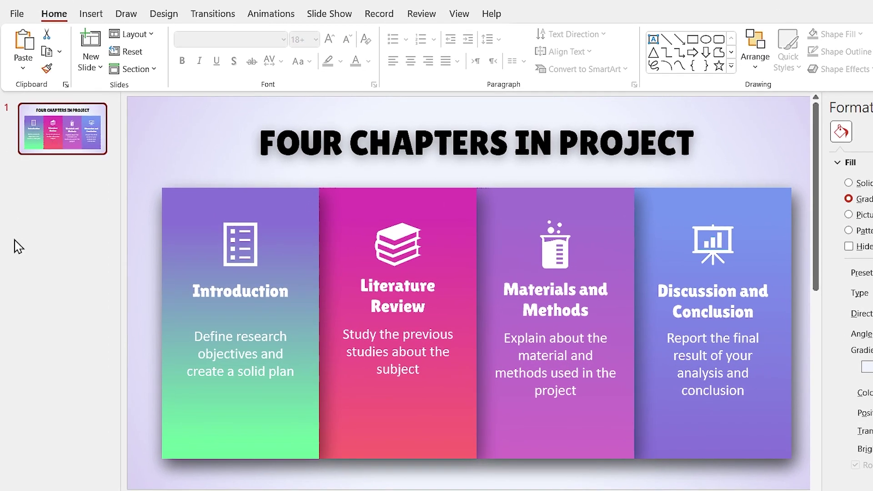
{"action": "key", "text": "ctrl+d"}
{"action": "key", "text": "ctrl+d"}
{"action": "key", "text": "ctrl+d"}
{"action": "key", "text": "ctrl+d"}
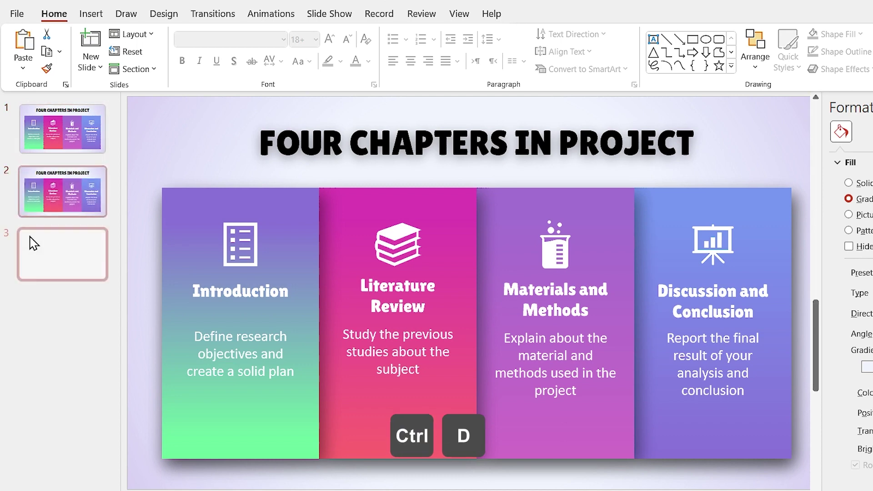
{"action": "key", "text": "ctrl+d"}
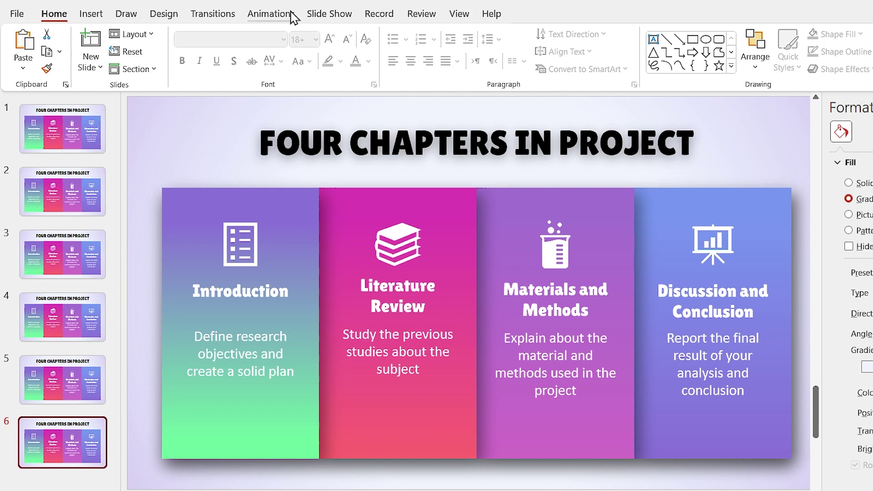
Keep only the Introduction card on slide 2 and only Literature Review on slide 3
{"action": "left_click", "coordinate": [76, 202]}
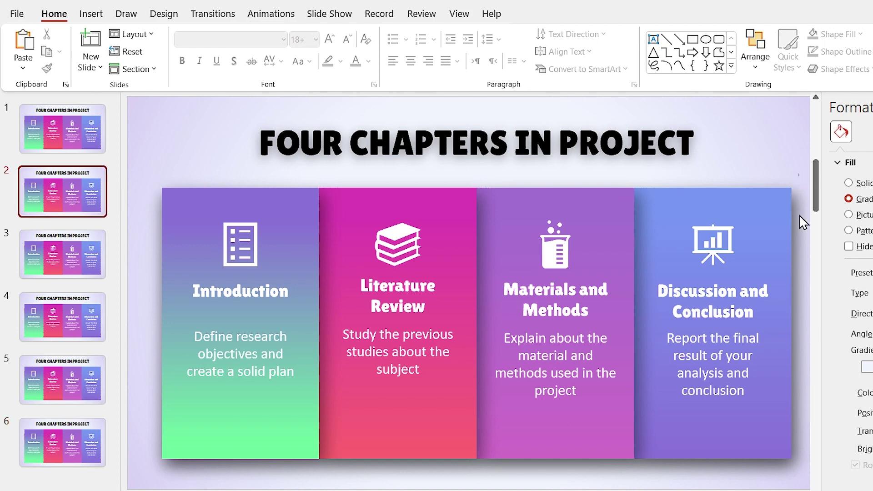
{"action": "left_click_drag", "start_coordinate": [799, 176], "coordinate": [312, 474]}
{"action": "key", "text": "Delete"}
{"action": "left_click", "coordinate": [104, 267]}
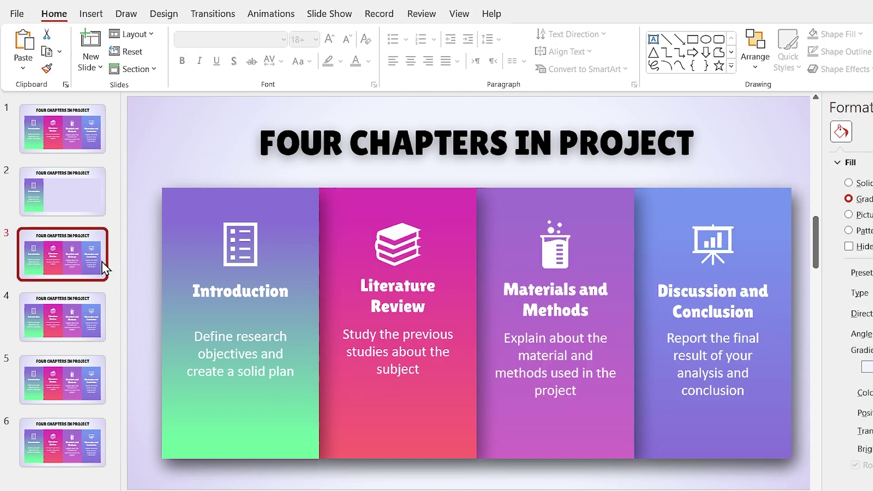
{"action": "left_click_drag", "start_coordinate": [152, 175], "coordinate": [337, 484]}
{"action": "key", "text": "Delete"}
{"action": "left_click_drag", "start_coordinate": [803, 169], "coordinate": [468, 484]}
{"action": "key", "text": "Delete"}
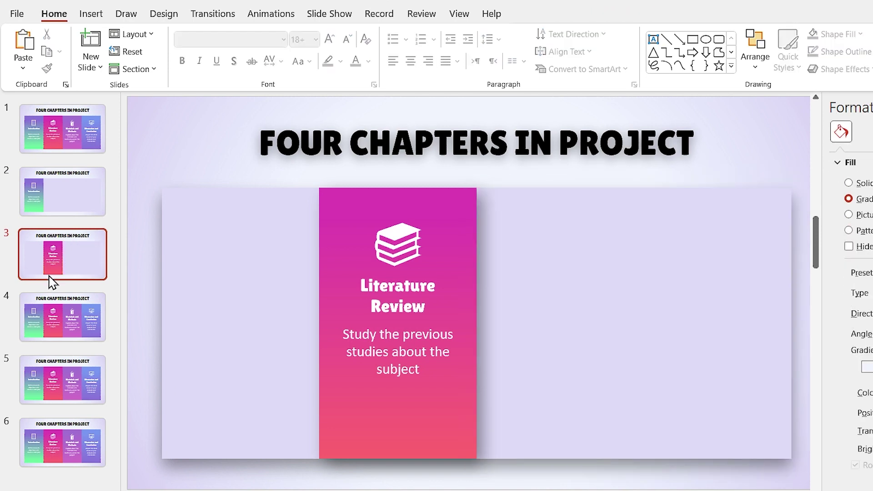
Keep only Materials and Methods on slide 4 and Discussion and Conclusion on slide 5
{"action": "left_click", "coordinate": [56, 314]}
{"action": "left_click_drag", "start_coordinate": [146, 166], "coordinate": [493, 489]}
{"action": "key", "text": "Delete"}
{"action": "left_click_drag", "start_coordinate": [800, 171], "coordinate": [639, 457]}
{"action": "key", "text": "Delete"}
{"action": "left_click", "coordinate": [62, 380]}
{"action": "left_click_drag", "start_coordinate": [136, 166], "coordinate": [660, 473]}
{"action": "key", "text": "Delete"}
{"action": "left_click", "coordinate": [62, 442]}
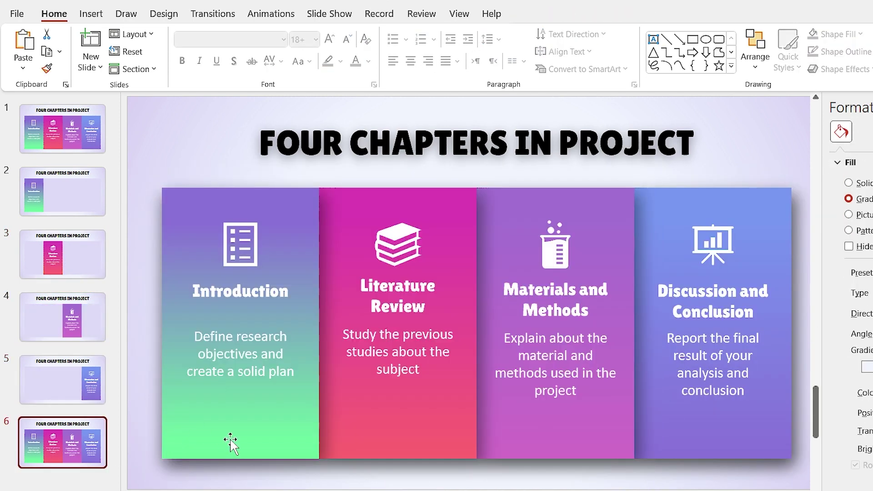
Delete everything on slide 6 except the four chapter titles
{"action": "key", "text": "ctrl+a"}
{"action": "key", "text": "alt+F10"}
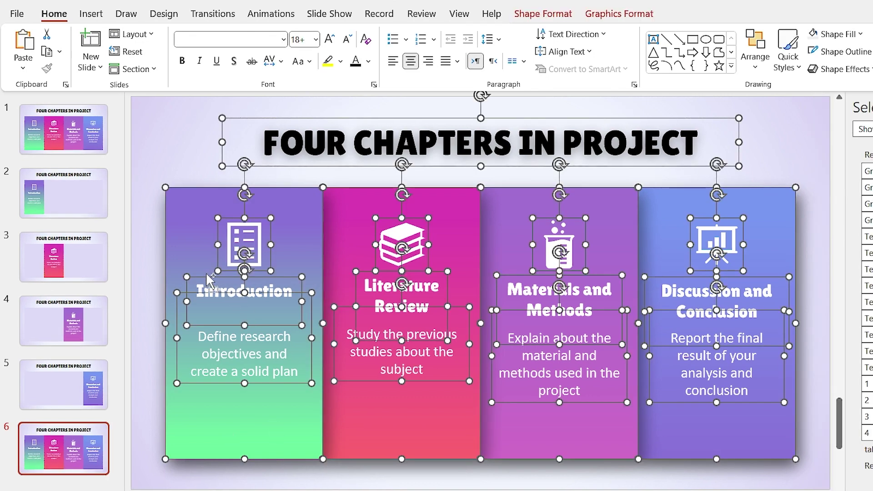
{"action": "left_click", "coordinate": [204, 275], "text": "ctrl"}
{"action": "left_click", "coordinate": [450, 301], "text": "ctrl"}
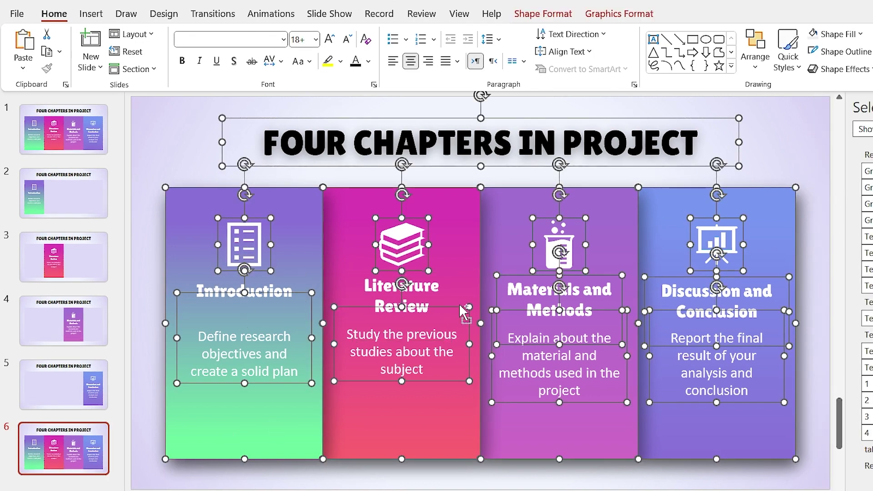
{"action": "left_click", "coordinate": [501, 295], "text": "ctrl"}
{"action": "left_click", "coordinate": [649, 300], "text": "ctrl"}
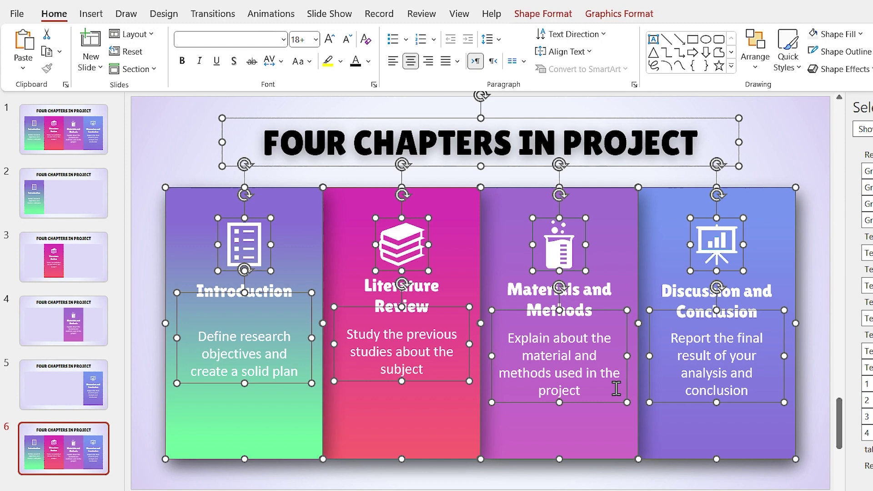
{"action": "key", "text": "Delete"}
Rotate the four chapter titles 90° counter-clockwise so they run vertically
{"action": "left_click", "coordinate": [686, 279]}
{"action": "left_click", "coordinate": [589, 300], "text": "ctrl"}
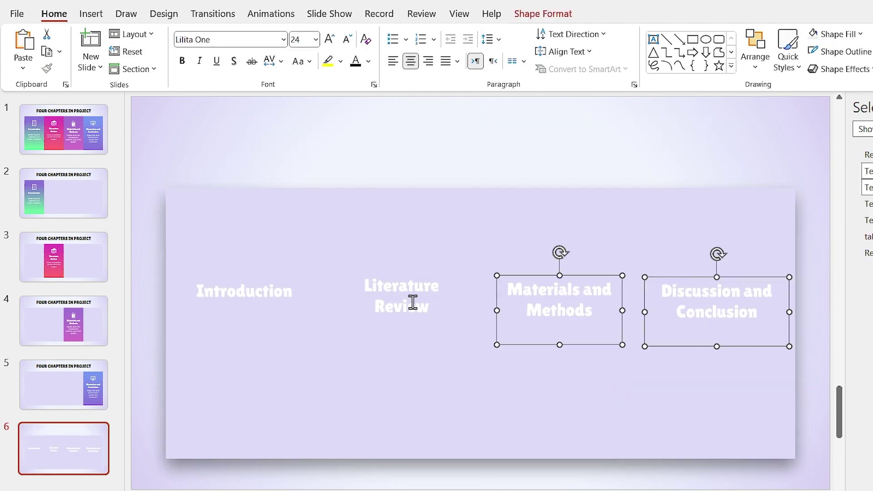
{"action": "left_click", "coordinate": [414, 302], "text": "ctrl"}
{"action": "left_click", "coordinate": [262, 293], "text": "ctrl"}
{"action": "left_click_drag", "start_coordinate": [402, 249], "coordinate": [322, 294]}
{"action": "left_click", "coordinate": [454, 410]}
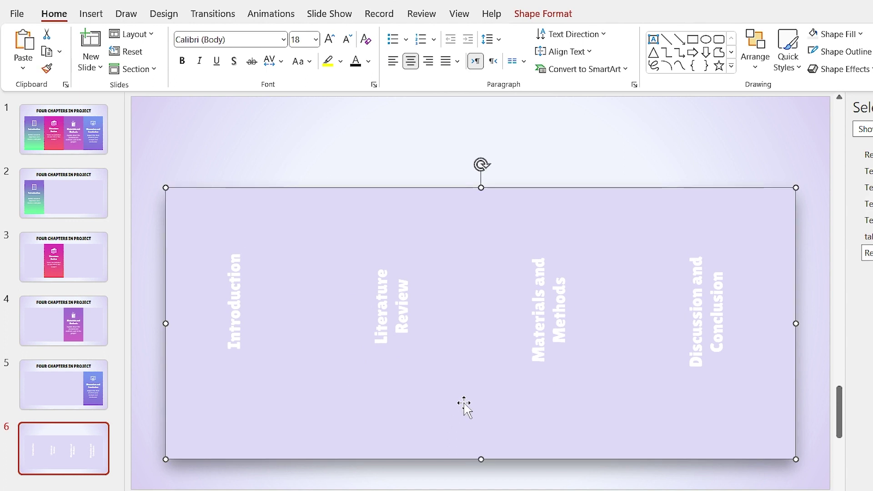
Select all four vertical title boxes, from Discussion and Conclusion to Introduction, excluding the background panel
{"action": "left_click", "coordinate": [712, 327]}
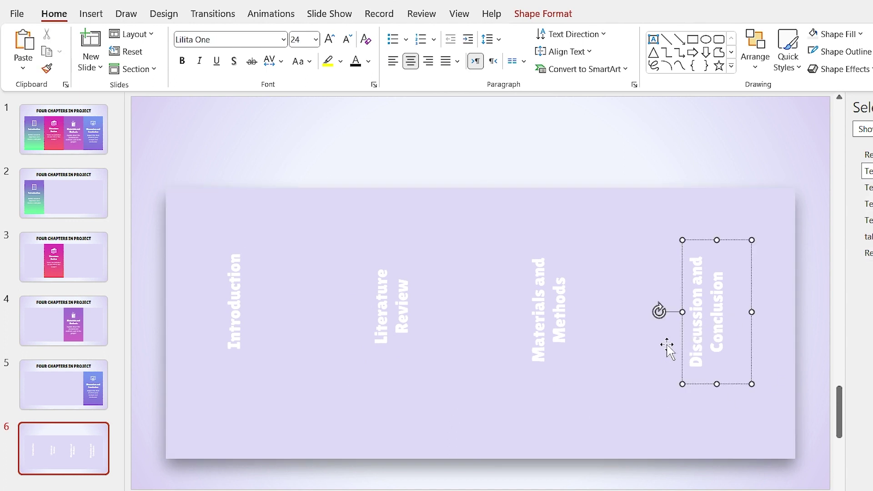
{"action": "left_click", "coordinate": [553, 328]}
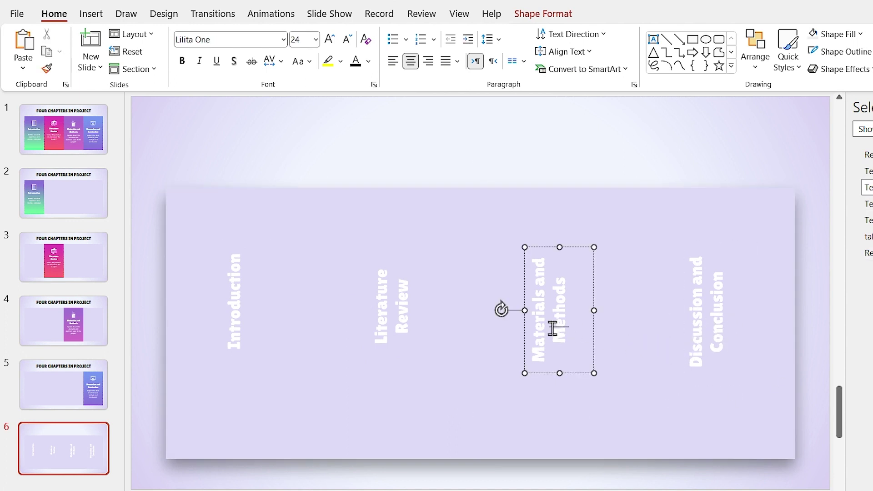
{"action": "left_click", "coordinate": [701, 328]}
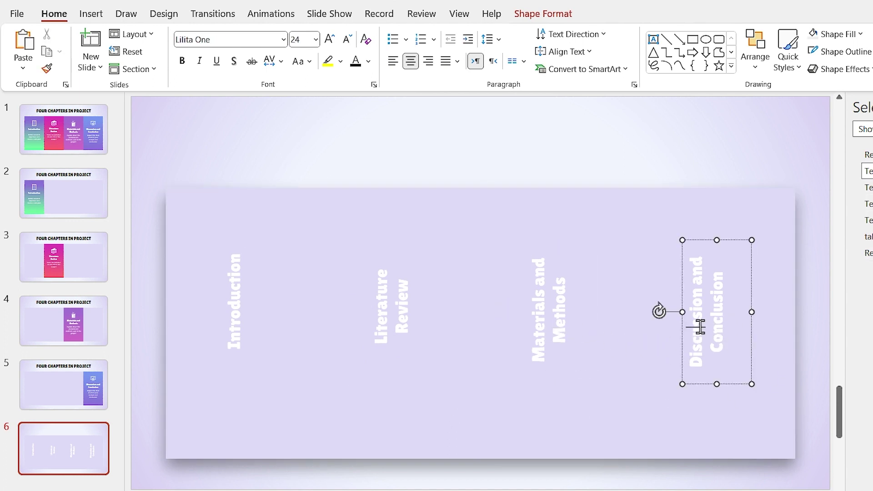
{"action": "left_click", "coordinate": [682, 354]}
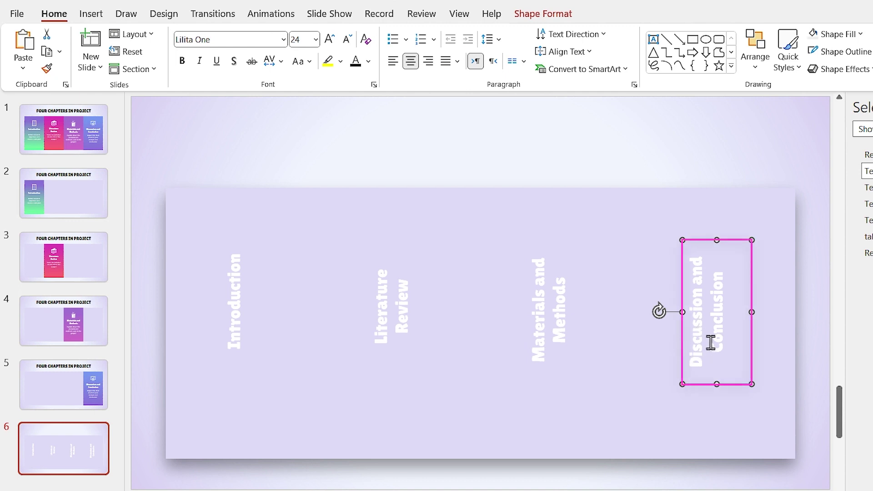
{"action": "left_click", "coordinate": [553, 322], "text": "ctrl"}
{"action": "left_click", "coordinate": [363, 321], "text": "ctrl"}
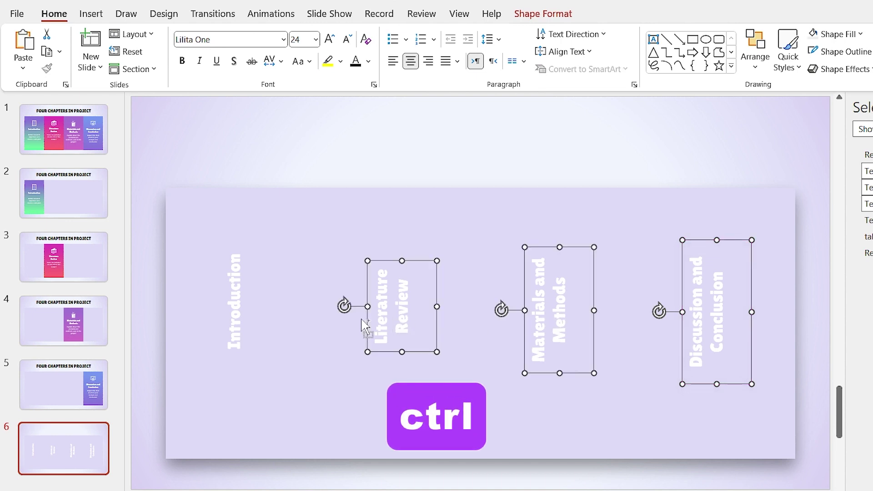
{"action": "left_click", "coordinate": [235, 308], "text": "ctrl"}
{"action": "left_click", "coordinate": [640, 374]}
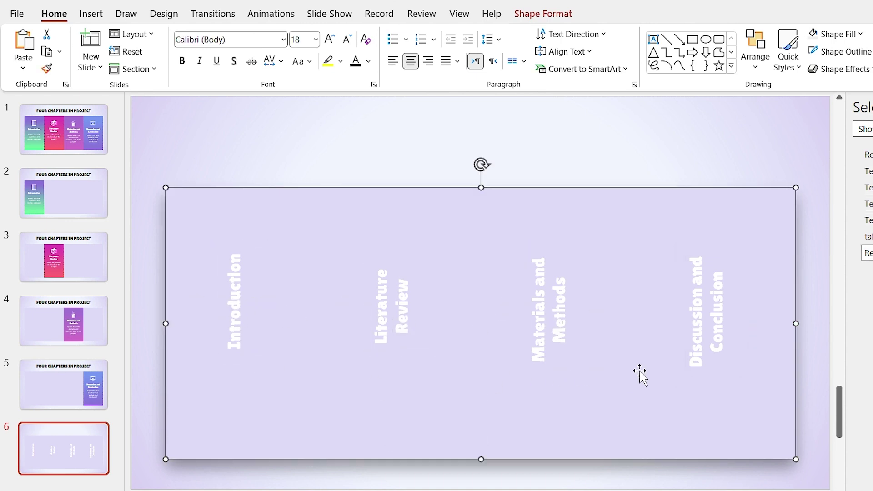
{"action": "left_click", "coordinate": [702, 337]}
{"action": "left_click", "coordinate": [680, 351], "text": "ctrl"}
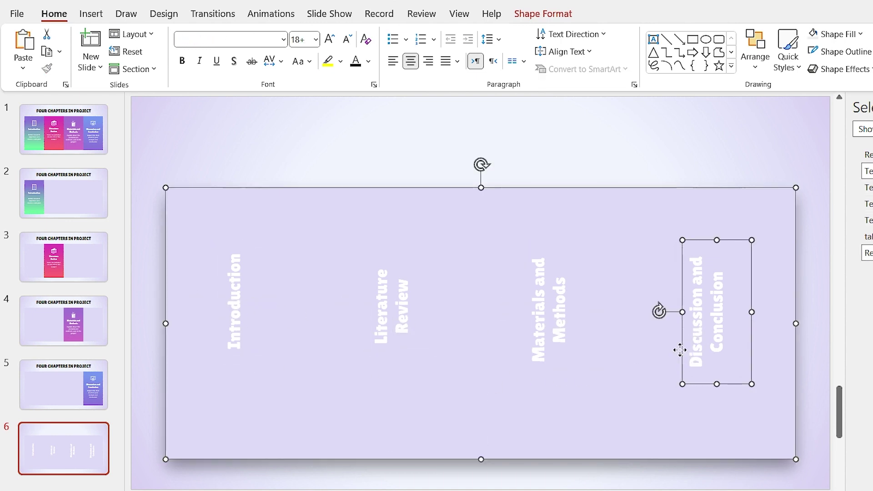
{"action": "left_click", "coordinate": [552, 316], "text": "ctrl"}
{"action": "left_click", "coordinate": [394, 305], "text": "ctrl"}
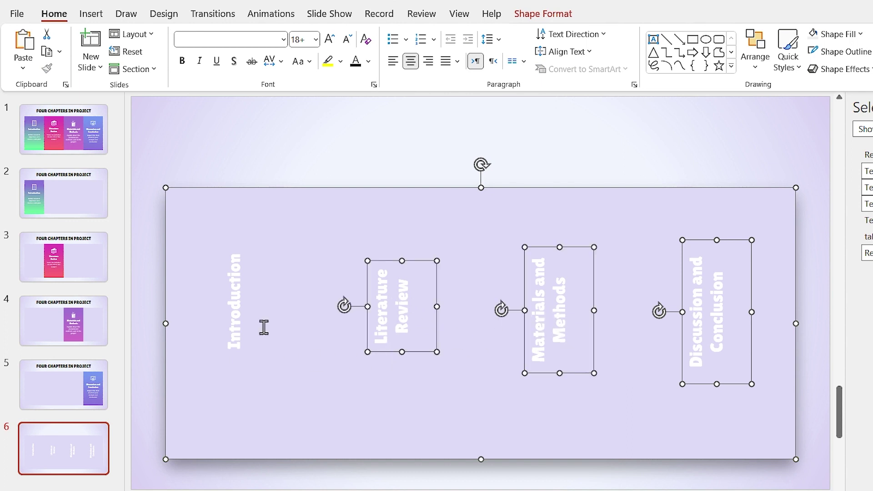
{"action": "left_click", "coordinate": [240, 307], "text": "ctrl"}
{"action": "left_click", "coordinate": [474, 427], "text": "ctrl"}
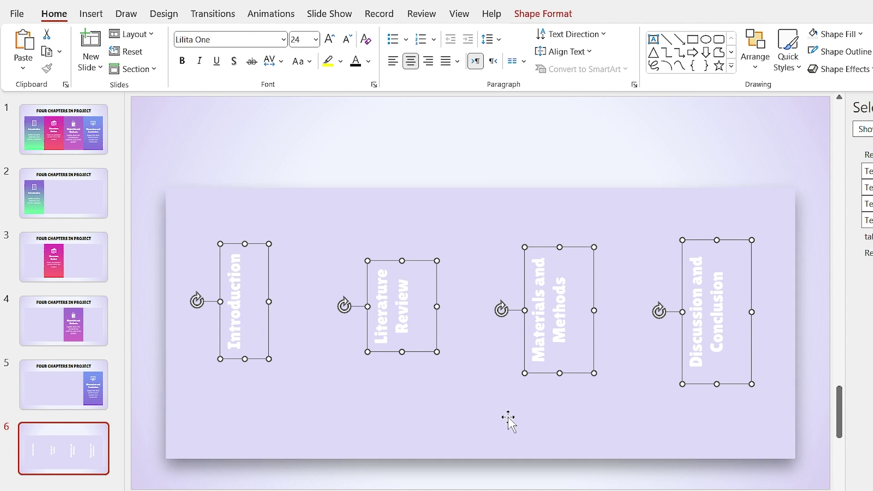
Enlarge the titles to 32 pt, lengthen their boxes, colour them dark grey and Align Middle
{"action": "left_click", "coordinate": [330, 40]}
{"action": "left_click", "coordinate": [330, 41]}
{"action": "left_click_drag", "start_coordinate": [561, 374], "coordinate": [558, 406]}
{"action": "left_click", "coordinate": [368, 63]}
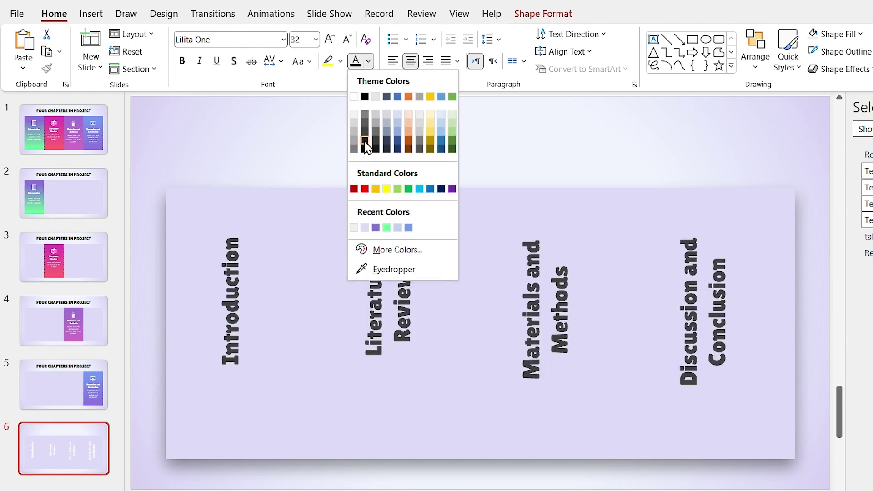
{"action": "left_click", "coordinate": [365, 115]}
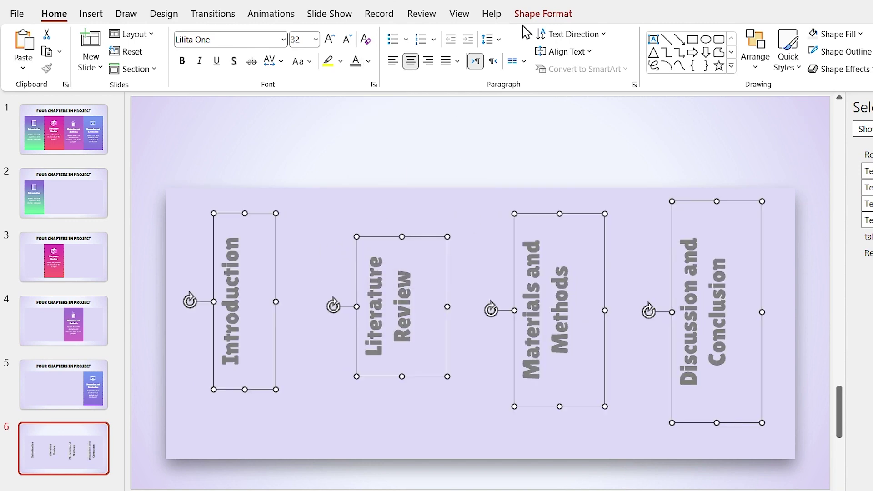
{"action": "left_click", "coordinate": [535, 18]}
{"action": "left_click", "coordinate": [781, 34]}
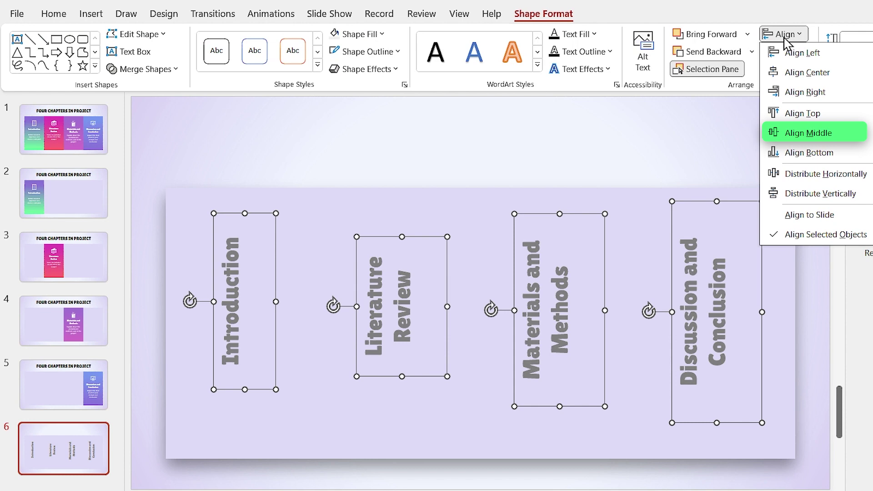
{"action": "left_click", "coordinate": [803, 133]}
Paste the vertical titles onto slide 2, remove its redundant Introduction title, and delete slide 6
{"action": "left_click", "coordinate": [82, 200]}
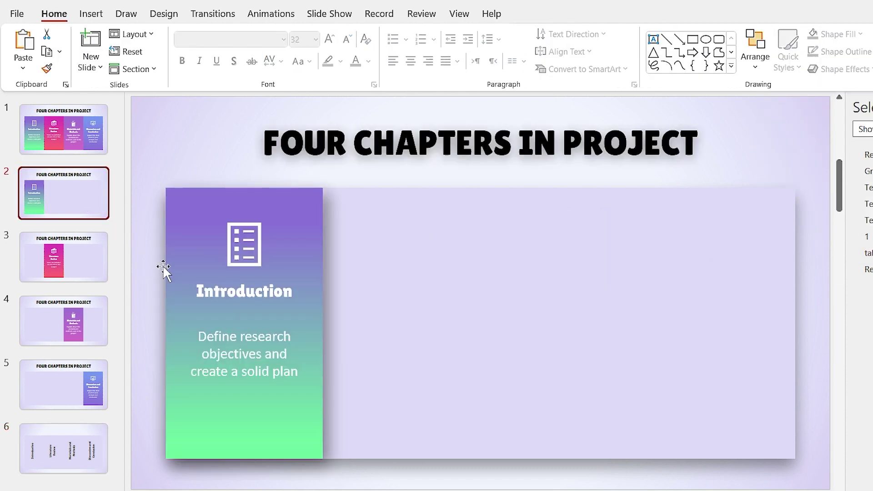
{"action": "key", "text": "ctrl+v"}
{"action": "left_click", "coordinate": [250, 396]}
{"action": "left_click", "coordinate": [233, 375]}
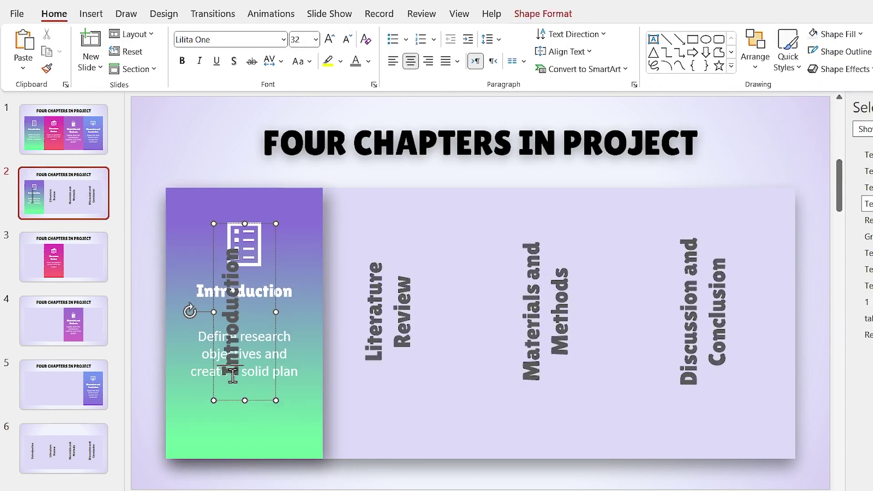
{"action": "key", "text": "Delete"}
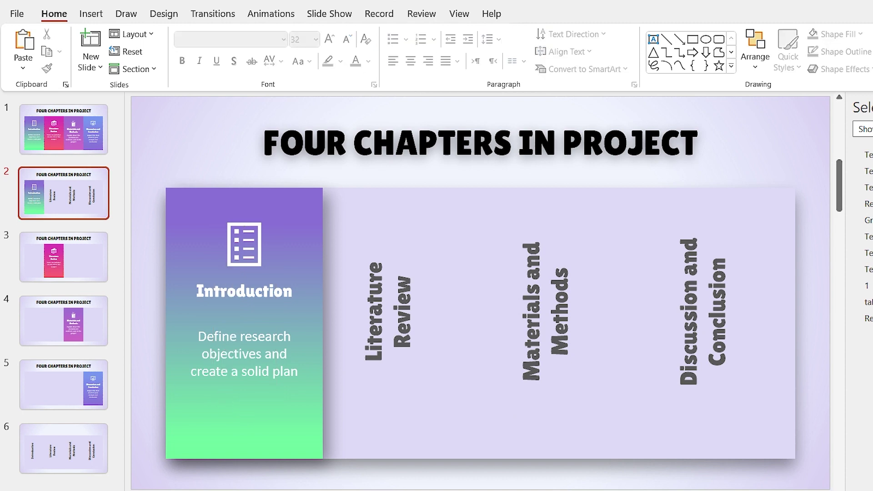
{"action": "key", "text": "Page_Down"}
{"action": "key", "text": "Page_Down"}
{"action": "key", "text": "Page_Down"}
{"action": "key", "text": "Page_Down"}
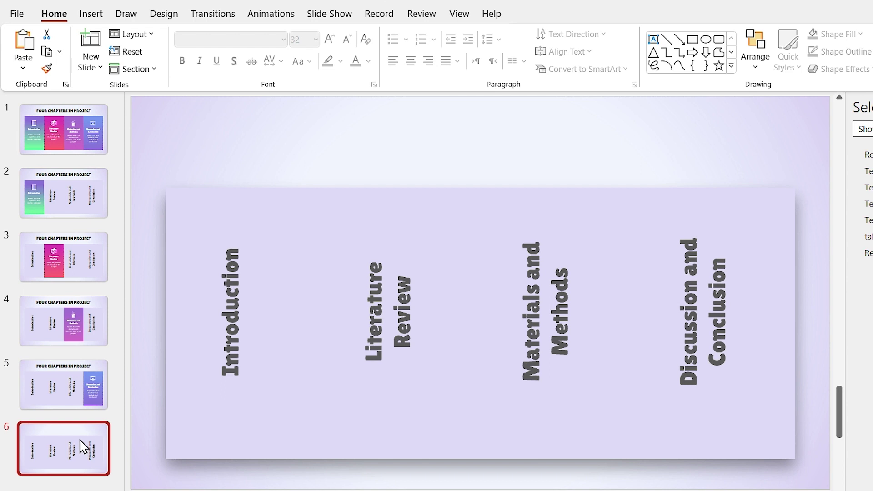
{"action": "key", "text": "Delete"}
{"action": "key", "text": "Home"}
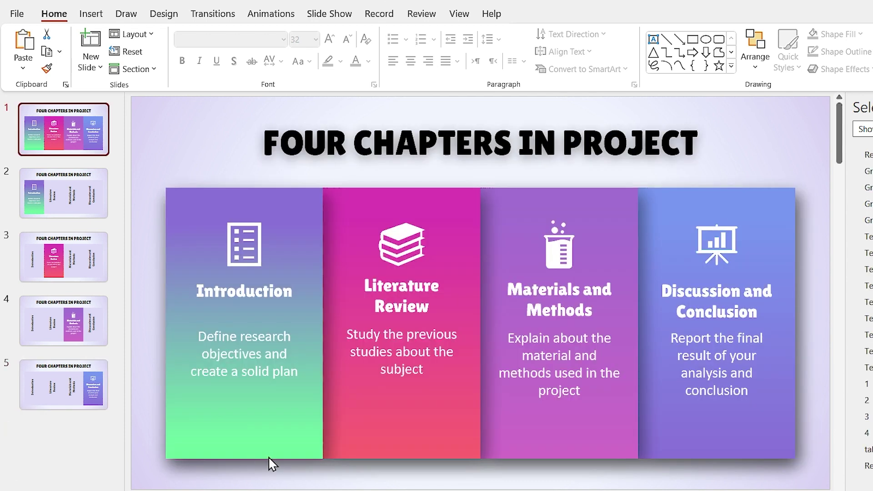
Delete the four card descriptions on slide 1 and move the icons and titles lower
{"action": "left_click", "coordinate": [225, 371]}
{"action": "key", "text": "Delete"}
{"action": "left_click", "coordinate": [394, 349]}
{"action": "key", "text": "Delete"}
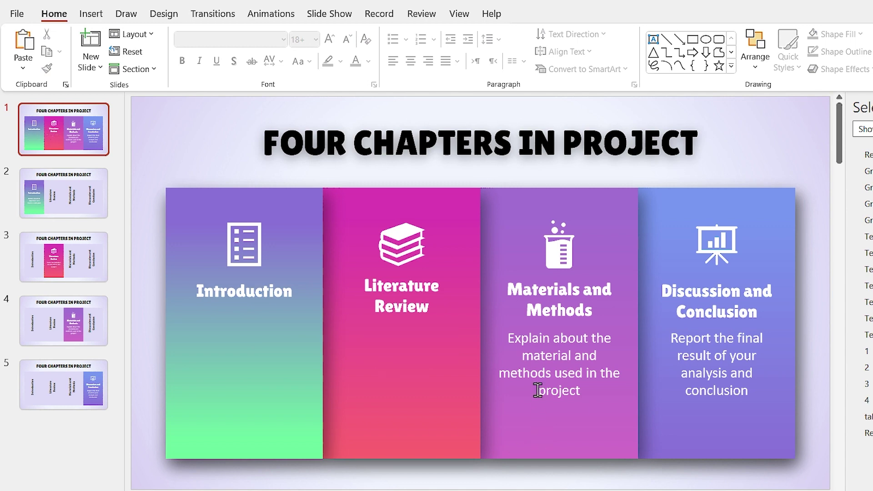
{"action": "left_click", "coordinate": [537, 389]}
{"action": "key", "text": "Delete"}
{"action": "left_click", "coordinate": [698, 370]}
{"action": "key", "text": "Delete"}
{"action": "left_click_drag", "start_coordinate": [822, 207], "coordinate": [145, 370]}
{"action": "left_click_drag", "start_coordinate": [365, 366], "coordinate": [388, 380]}
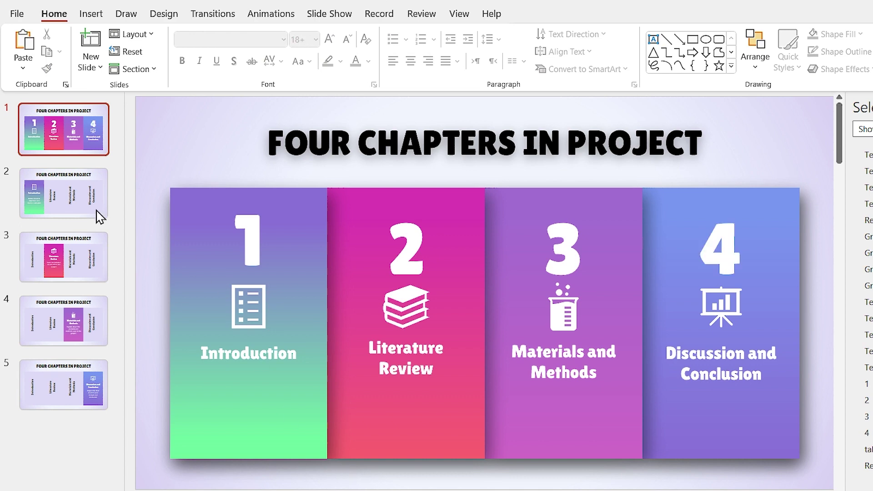
Select all five slides in the thumbnail pane and apply the Morph transition
{"action": "left_click", "coordinate": [76, 214]}
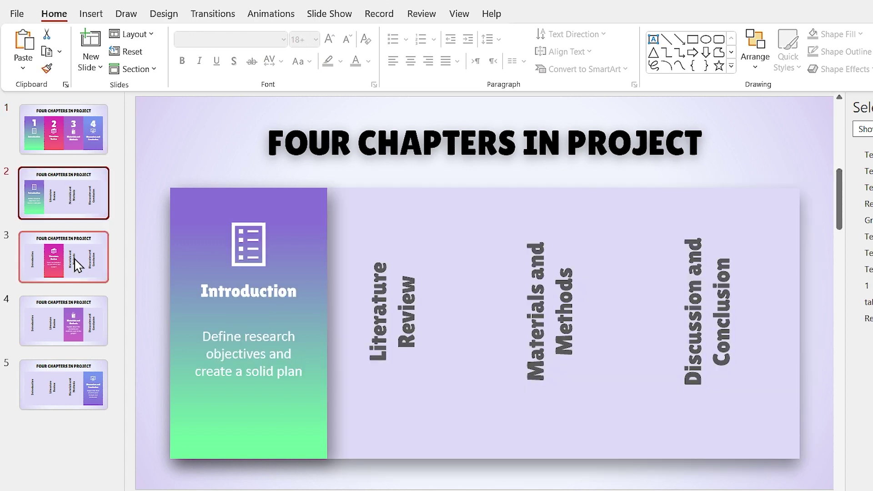
{"action": "key", "text": "ctrl+a"}
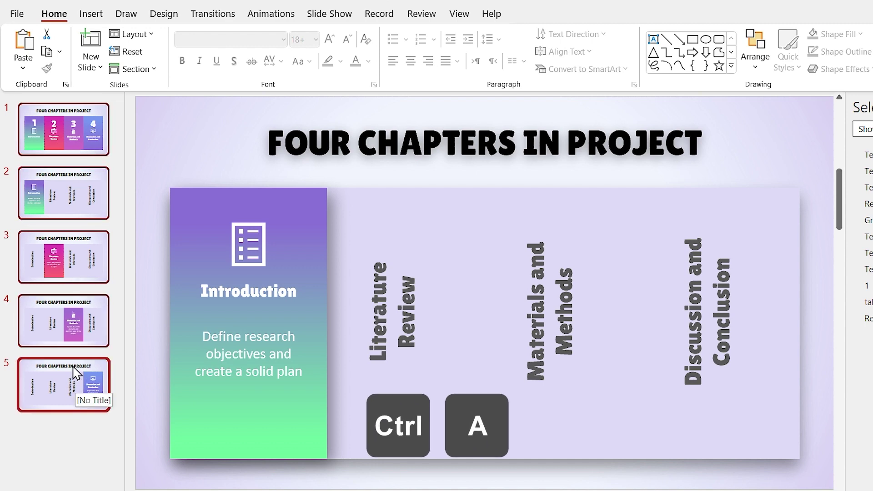
{"action": "left_click", "coordinate": [212, 14]}
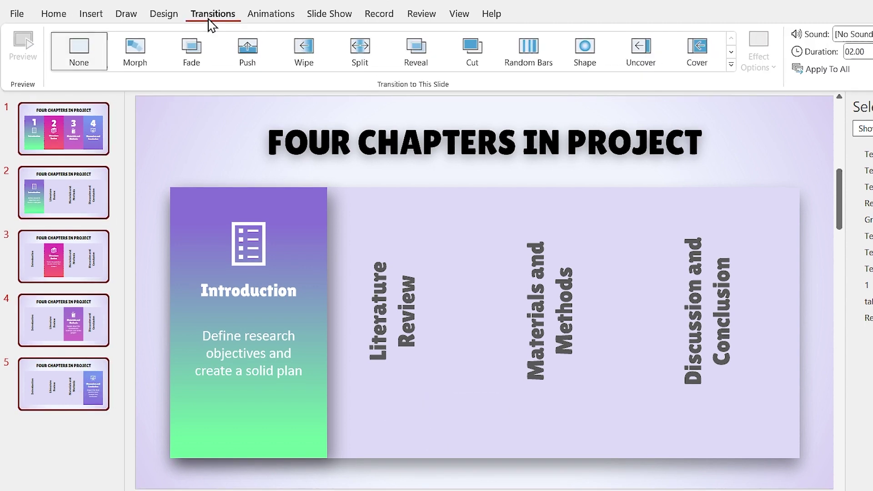
{"action": "left_click", "coordinate": [142, 56]}
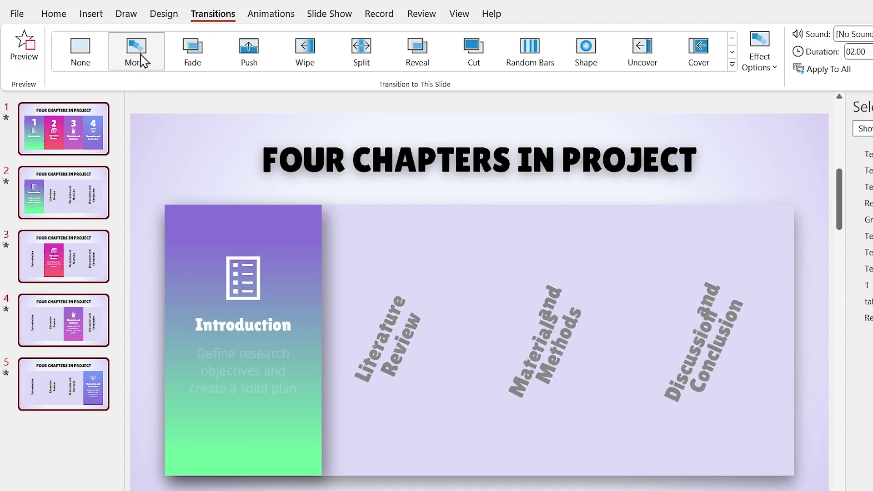
{"action": "left_click", "coordinate": [74, 217]}
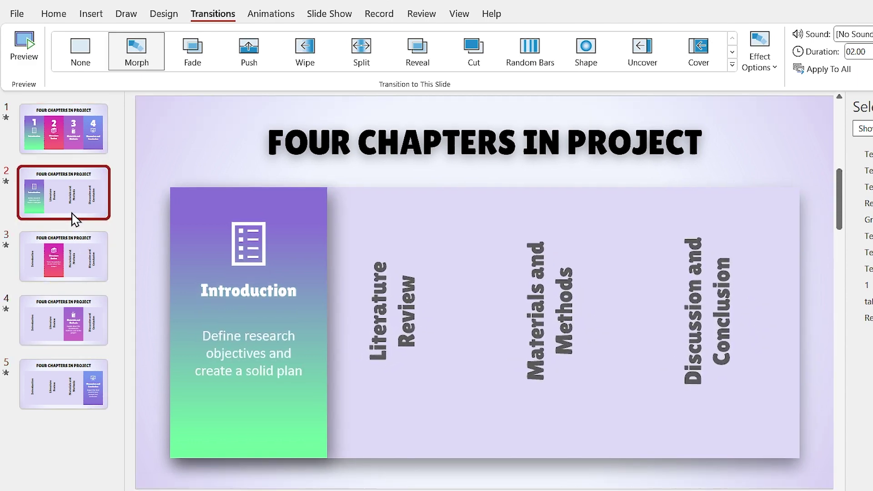
Apply Flip Horizontal to the Introduction card (slide 2) and the Materials and Methods card (slide 4)
{"action": "left_click", "coordinate": [201, 441]}
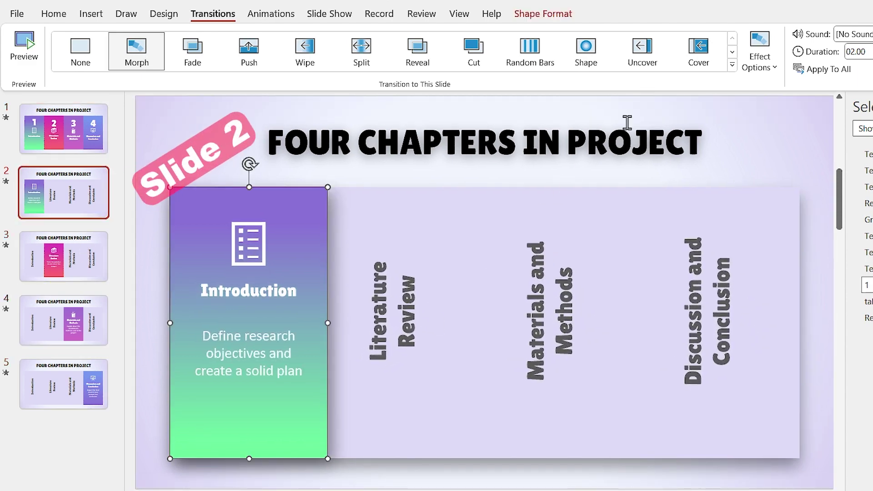
{"action": "left_click", "coordinate": [521, 16]}
{"action": "left_click", "coordinate": [784, 69]}
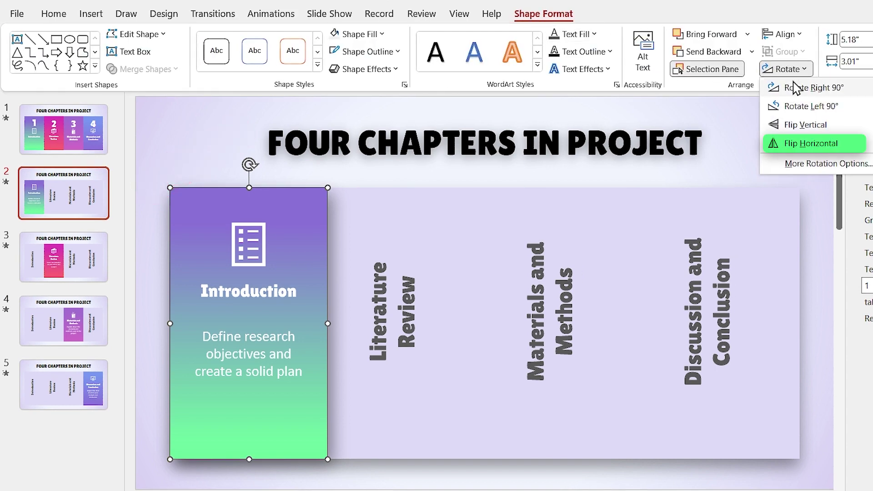
{"action": "left_click", "coordinate": [807, 149]}
{"action": "left_click", "coordinate": [52, 336]}
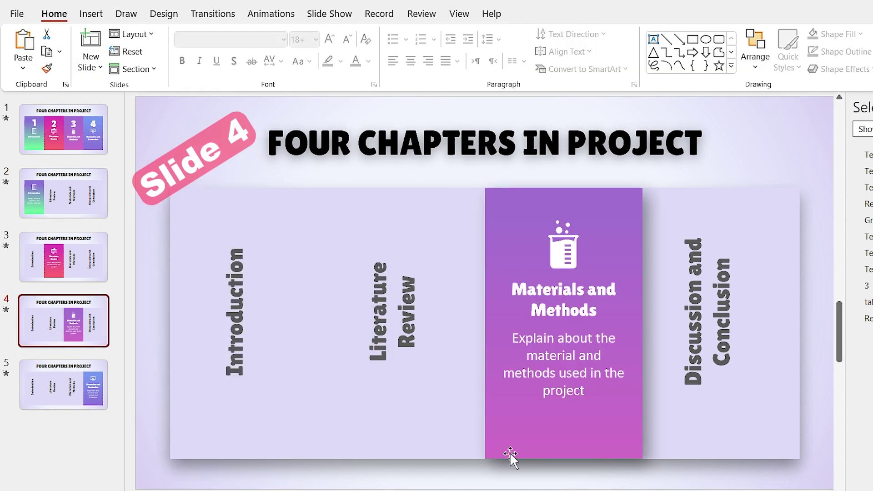
{"action": "left_click", "coordinate": [555, 446]}
{"action": "left_click", "coordinate": [784, 70]}
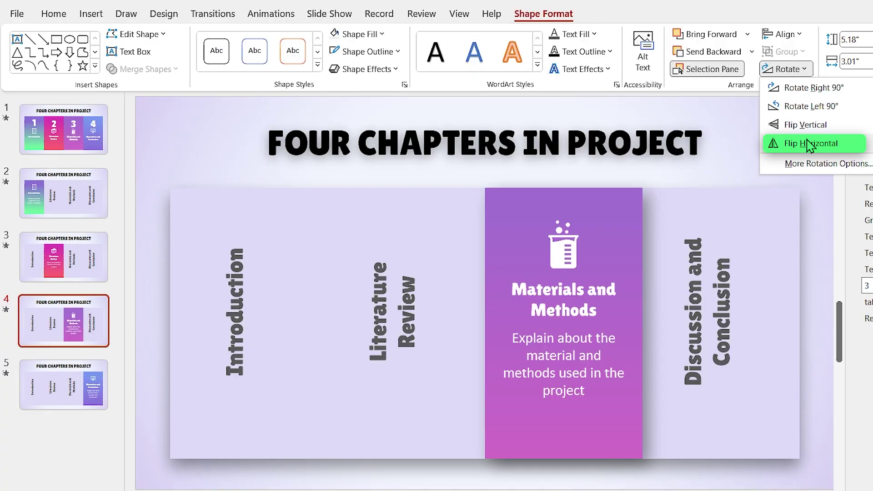